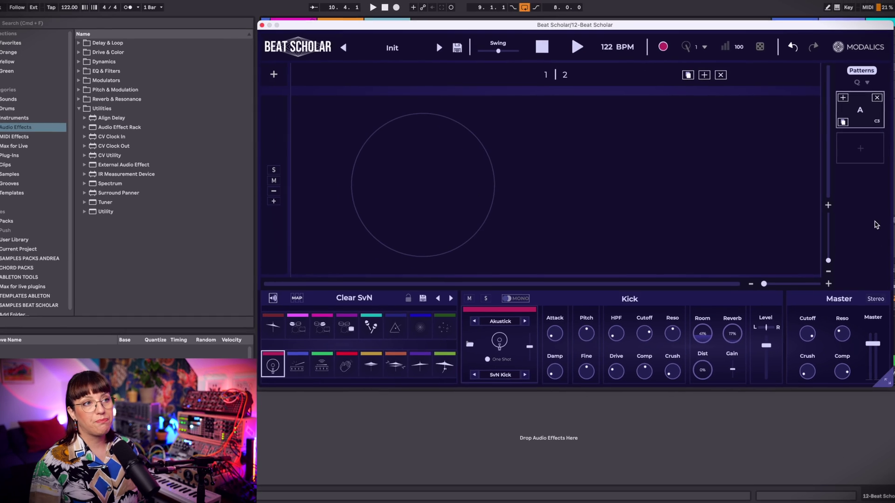
Step: Select the Hi Hat - Closed pad in the drum pad grid for editing
{"action": "left_click", "coordinate": [371, 365]}
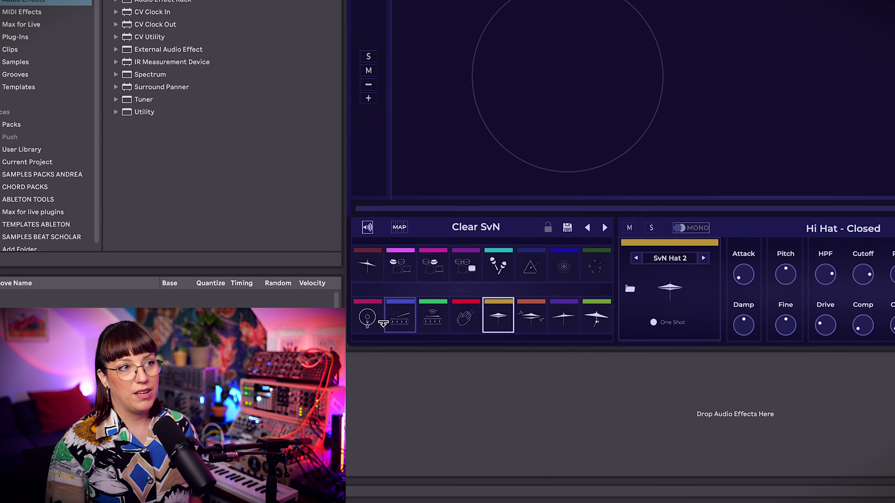
Step: Audition the lower-row pads, toggle MAP note names on and off, and browse the kit presets
{"action": "left_click_drag", "start_coordinate": [371, 320], "coordinate": [497, 314]}
{"action": "left_click", "coordinate": [399, 228]}
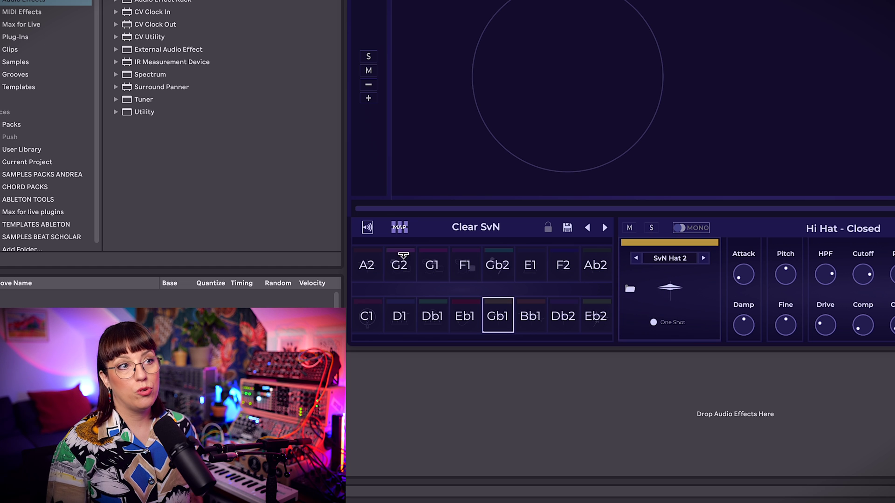
{"action": "left_click", "coordinate": [496, 320]}
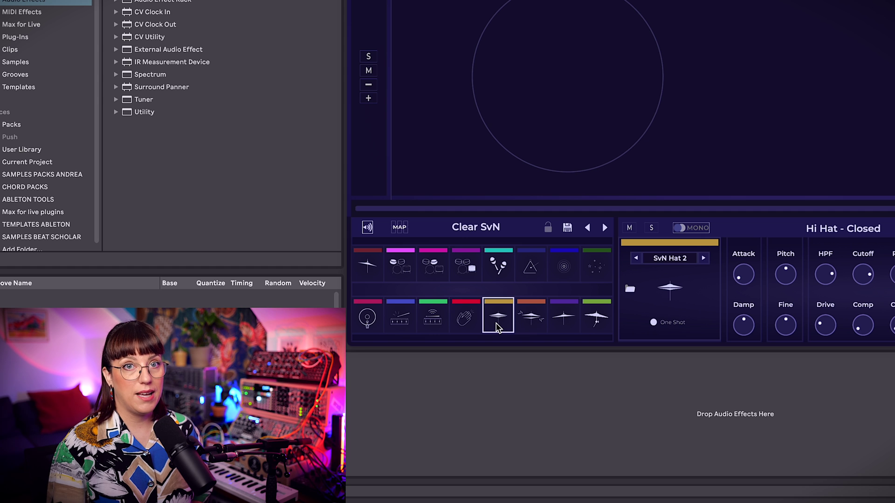
{"action": "left_click", "coordinate": [487, 228]}
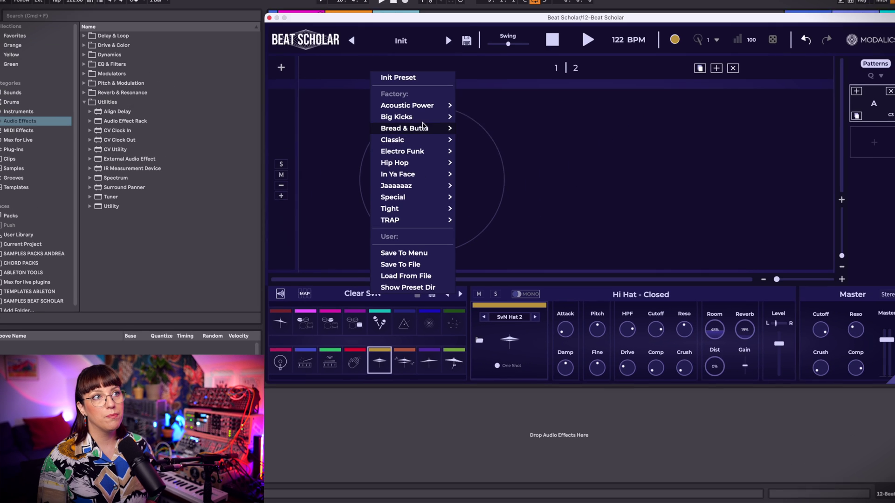
{"action": "mouse_move", "coordinate": [411, 143]}
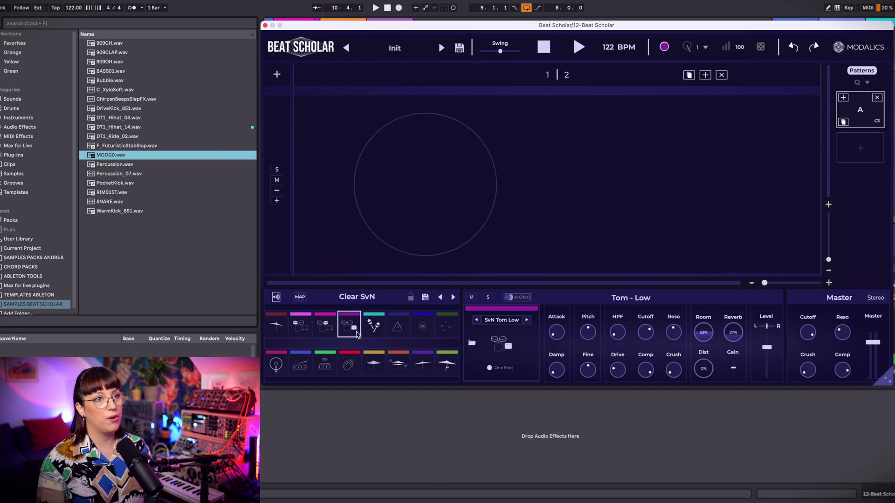
Step: Load MOOG0.wav from Ableton's browser onto the Tom - Low pad
{"action": "left_click", "coordinate": [104, 157]}
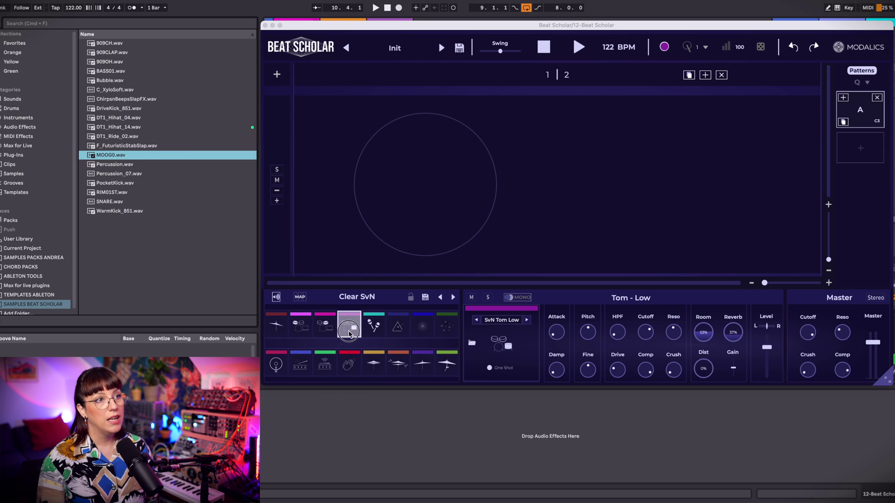
{"action": "left_click", "coordinate": [349, 332]}
{"action": "left_click_drag", "start_coordinate": [349, 332], "coordinate": [353, 331]}
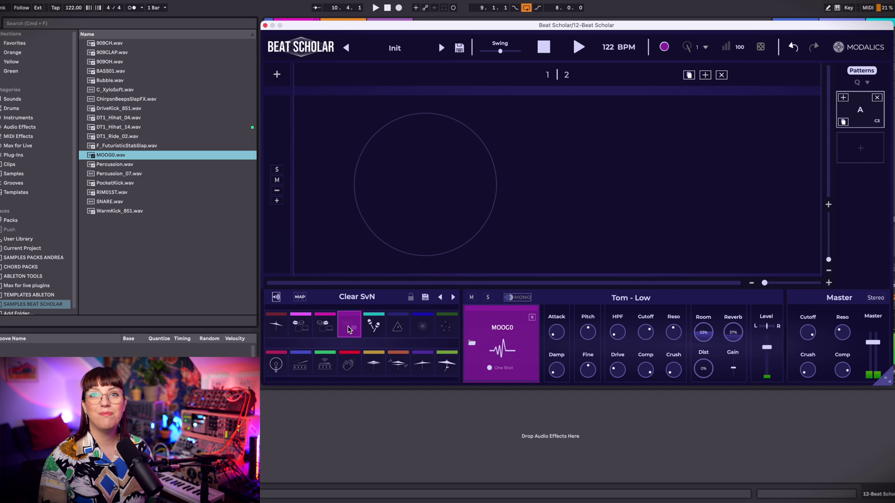
Step: Audition the closed hi-hat and lower its Level fader to -8.77 dB
{"action": "left_click", "coordinate": [374, 364]}
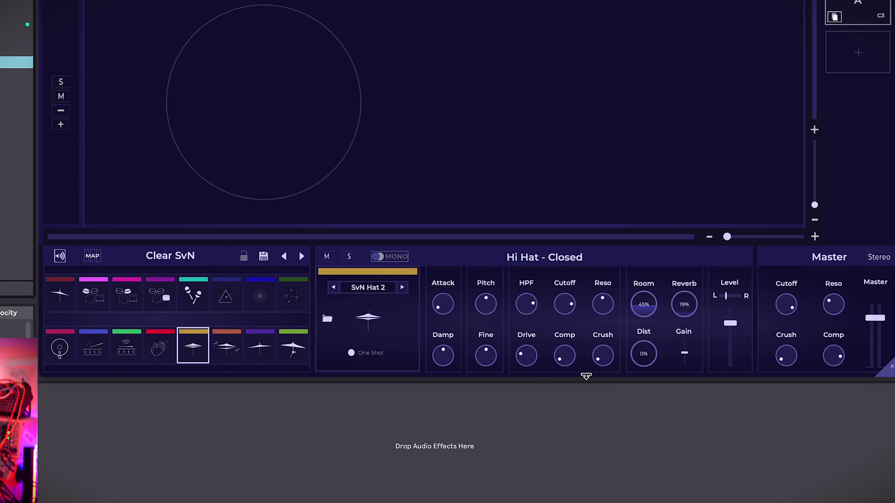
{"action": "left_click", "coordinate": [205, 357]}
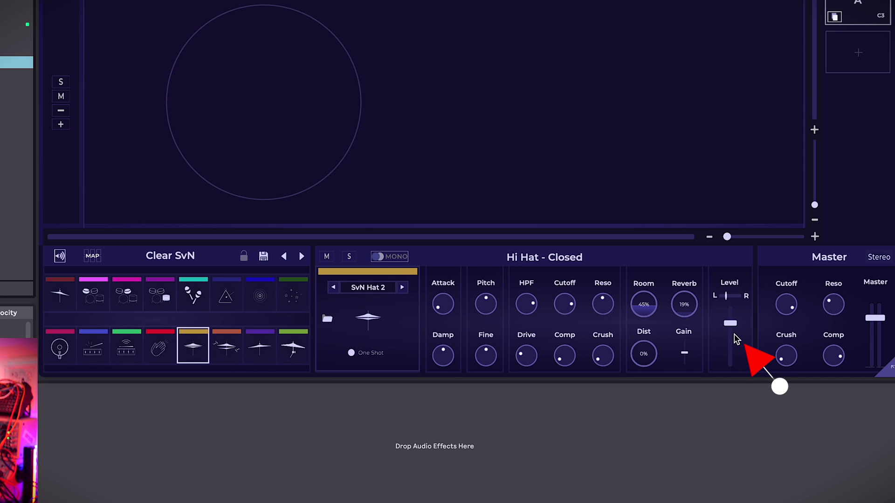
{"action": "mouse_move", "coordinate": [733, 326]}
{"action": "left_mouse_down"}
{"action": "mouse_move", "coordinate": [737, 379]}
{"action": "mouse_move", "coordinate": [739, 321]}
{"action": "left_mouse_up"}
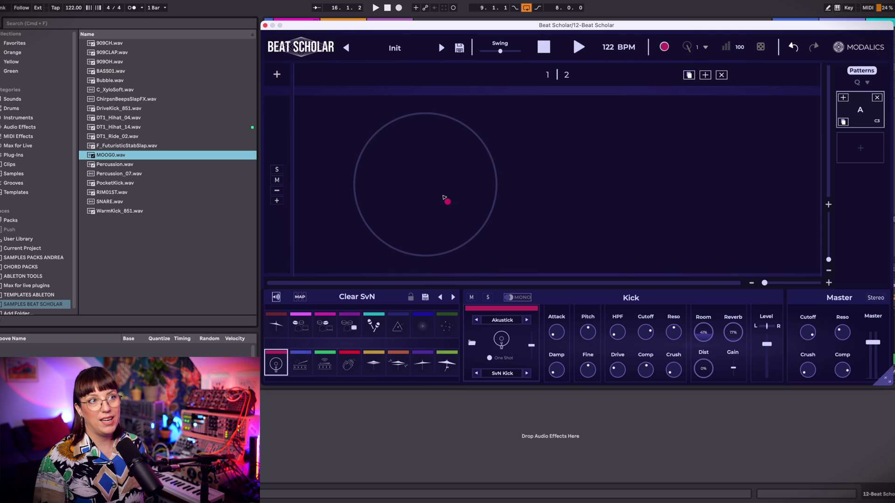
Step: Activate the kick on the pattern's single large step and start playback
{"action": "left_click", "coordinate": [444, 198]}
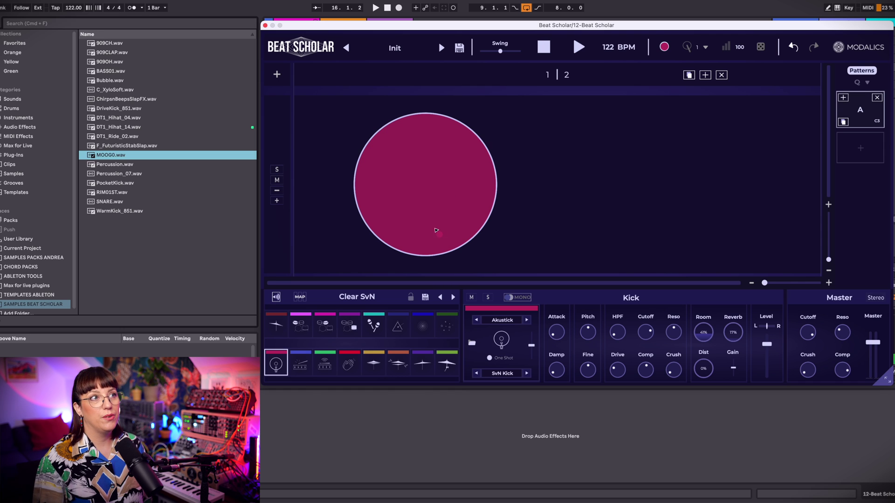
{"action": "key", "text": "space"}
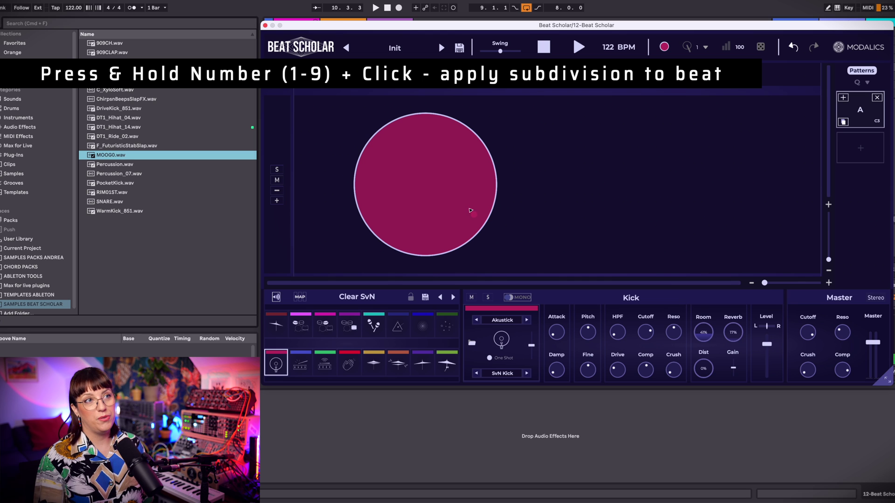
Step: Split the kick step into two halves, toggle the right half off and on, and listen
{"action": "key", "text": "2"}
{"action": "left_click", "coordinate": [472, 208]}
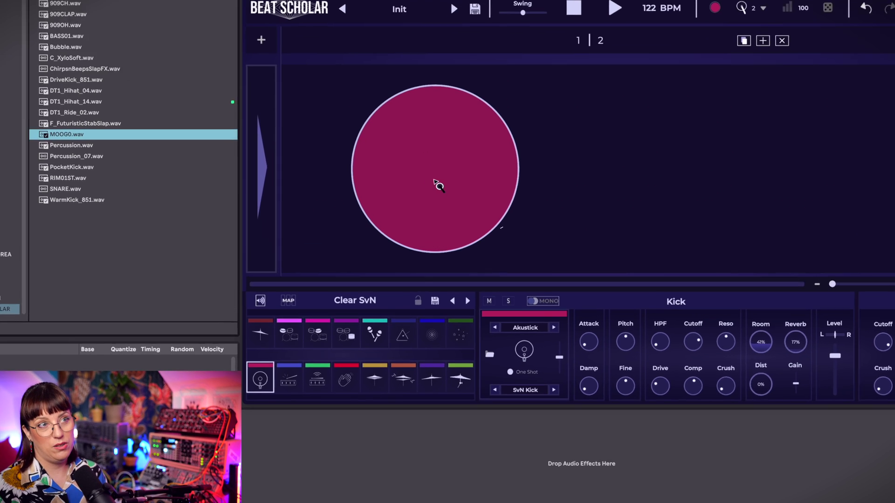
{"action": "key", "text": "space"}
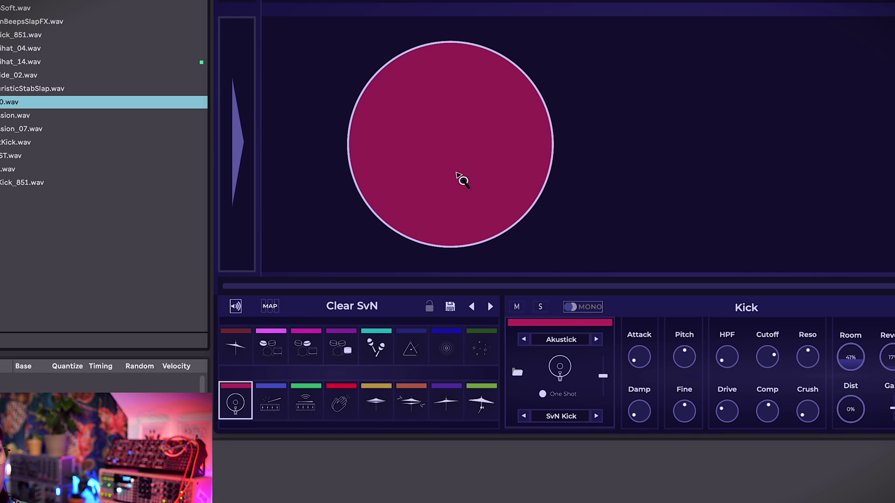
{"action": "left_click", "coordinate": [459, 176]}
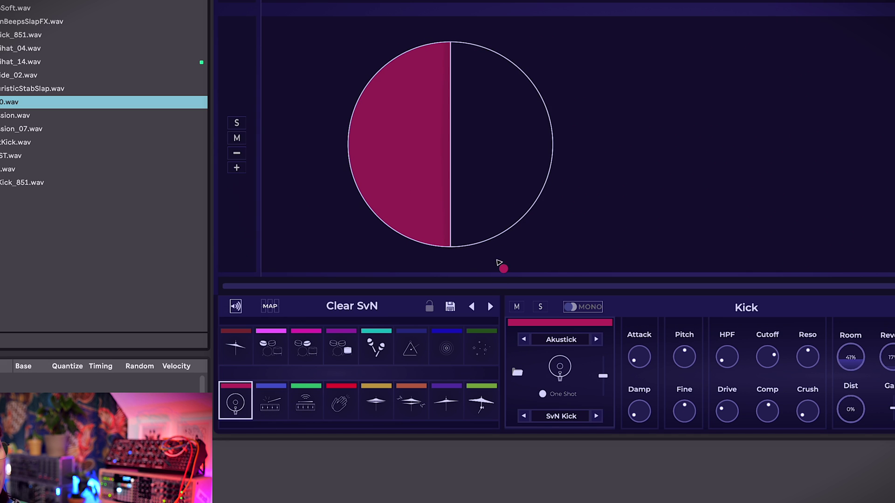
{"action": "left_click", "coordinate": [506, 207]}
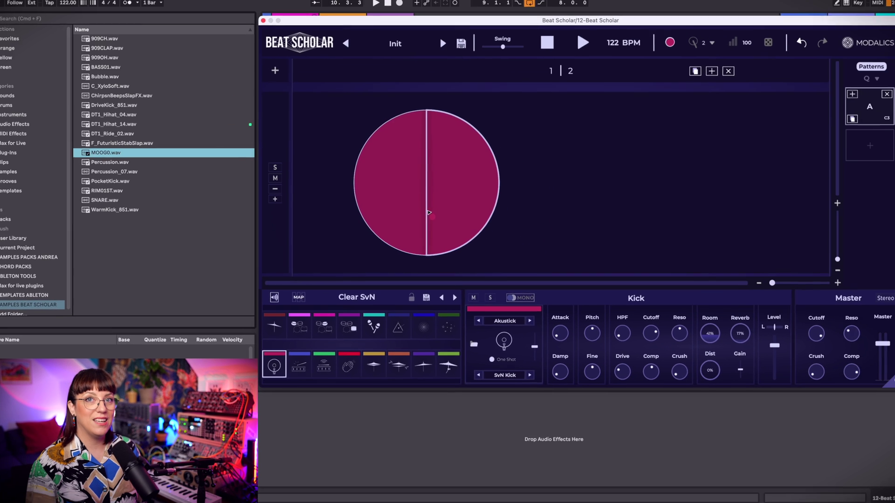
{"action": "key", "text": "space"}
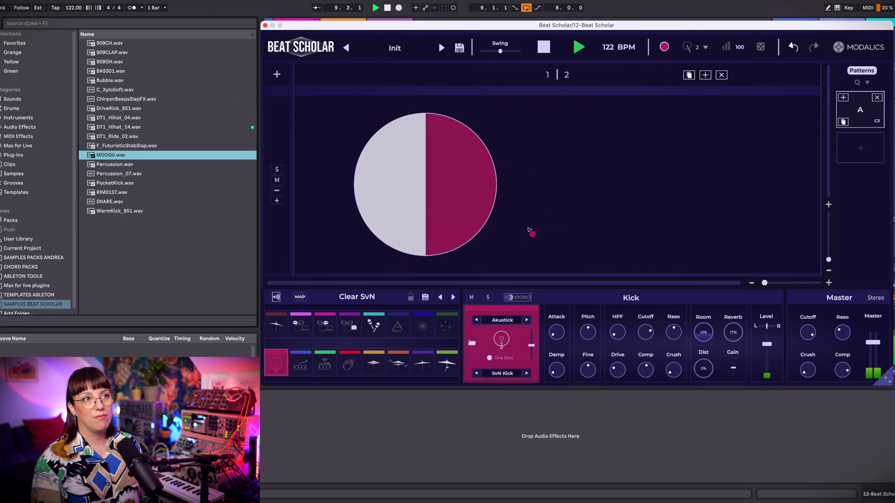
{"action": "key", "text": "space"}
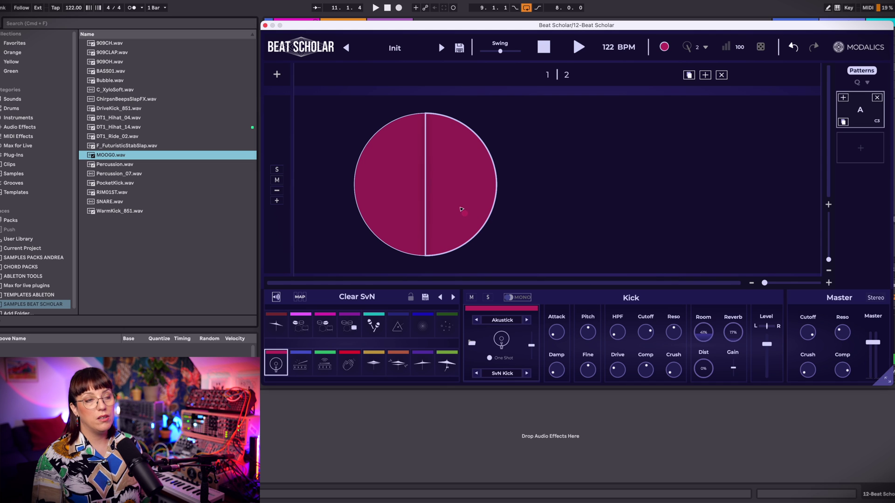
Step: Raise the kick step to 8 subdivisions with every new slice on, then stop playback
{"action": "scroll", "coordinate": [473, 212], "scroll_direction": "up", "scroll_amount": 1}
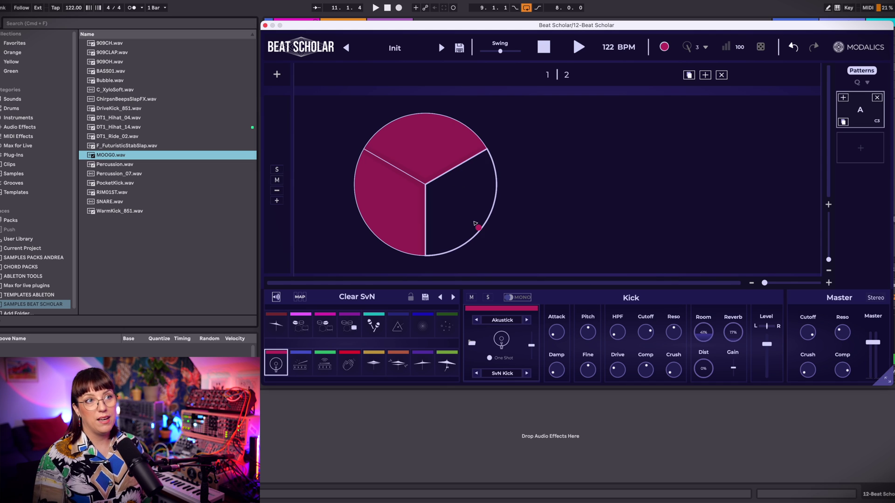
{"action": "key", "text": "space"}
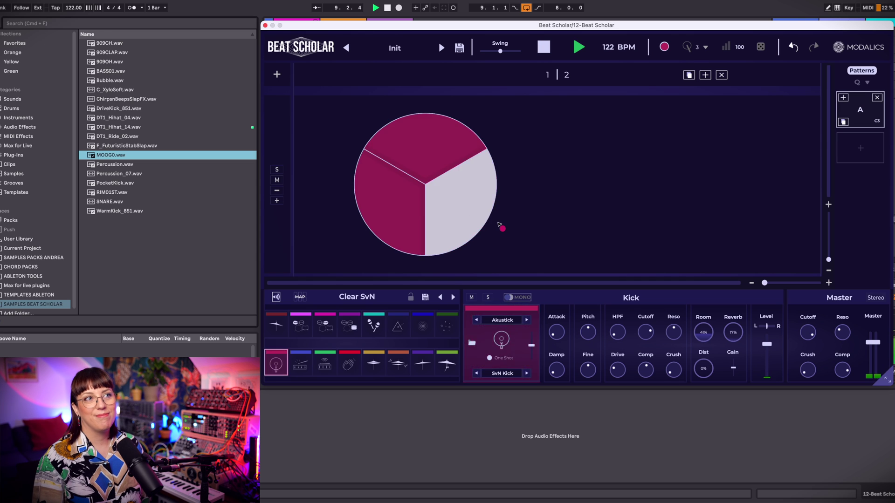
{"action": "scroll", "coordinate": [481, 204], "scroll_direction": "up", "scroll_amount": 1}
{"action": "left_click", "coordinate": [479, 207]}
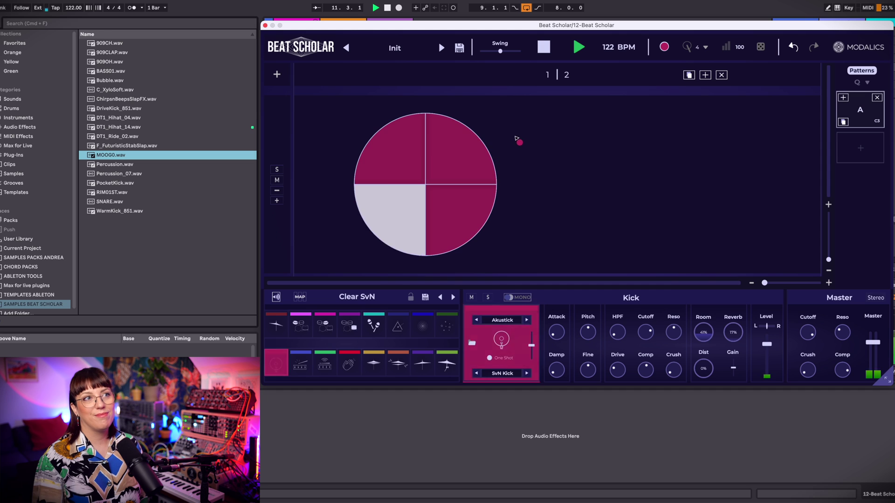
{"action": "scroll", "coordinate": [466, 228], "scroll_direction": "up", "scroll_amount": 1}
{"action": "left_click", "coordinate": [456, 233]}
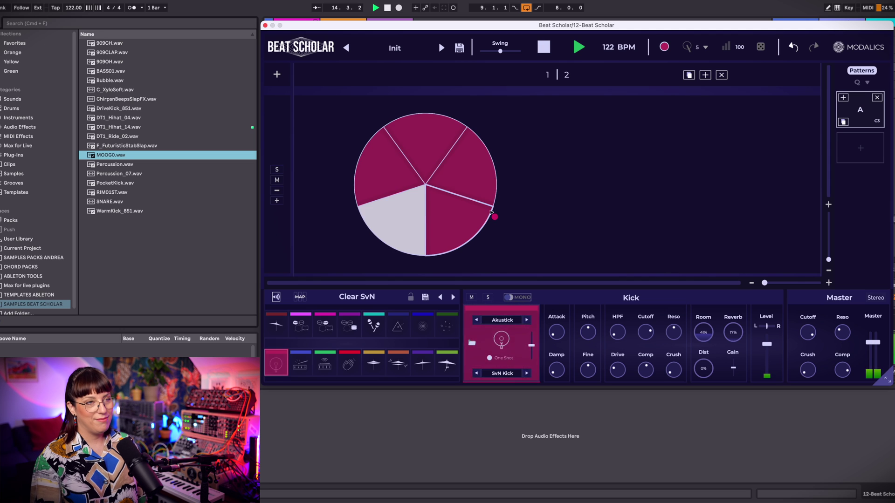
{"action": "scroll", "coordinate": [485, 232], "scroll_direction": "up", "scroll_amount": 1}
{"action": "left_click", "coordinate": [471, 231]}
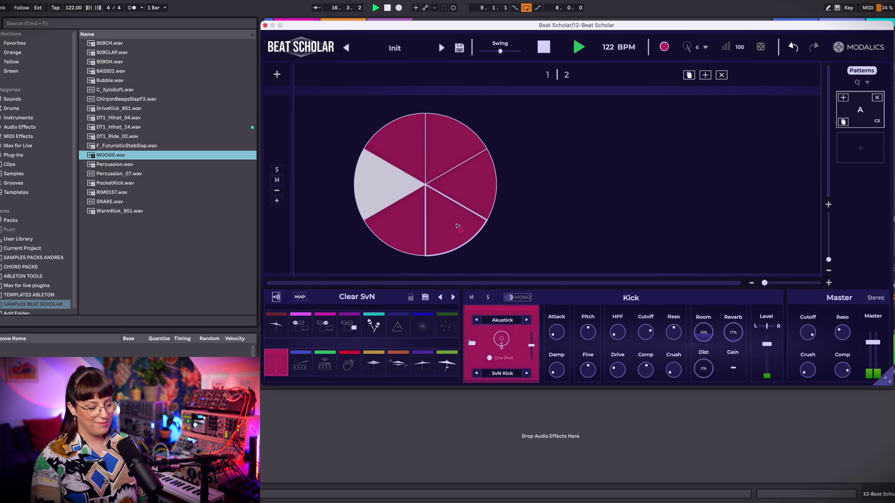
{"action": "scroll", "coordinate": [457, 226], "scroll_direction": "up", "scroll_amount": 2}
{"action": "key", "text": "space"}
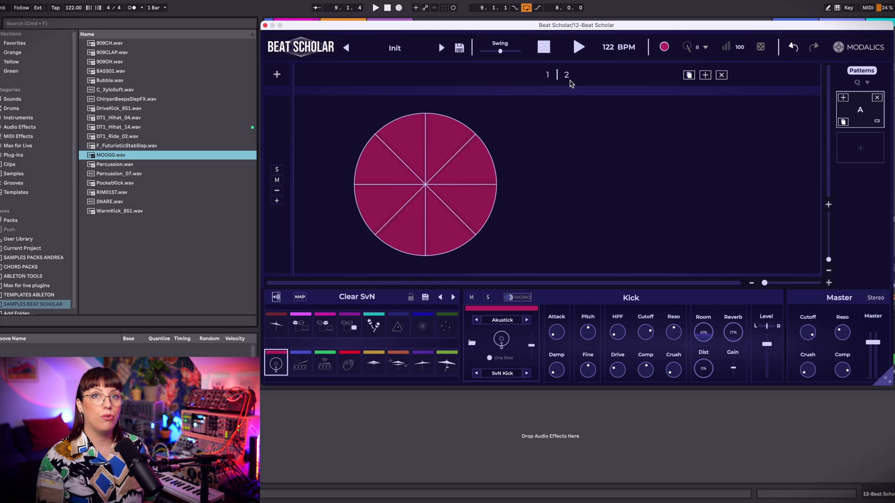
Step: Make the bar four steps with the kick on steps 1, 3 and 4, then select the closed hi-hat
{"action": "mouse_move", "coordinate": [555, 76]}
{"action": "left_mouse_down"}
{"action": "mouse_move", "coordinate": [569, 41]}
{"action": "mouse_move", "coordinate": [564, 3]}
{"action": "mouse_move", "coordinate": [577, 67]}
{"action": "mouse_move", "coordinate": [569, 83]}
{"action": "left_mouse_up"}
{"action": "left_click_drag", "start_coordinate": [340, 185], "coordinate": [380, 209]}
{"action": "left_click", "coordinate": [645, 201]}
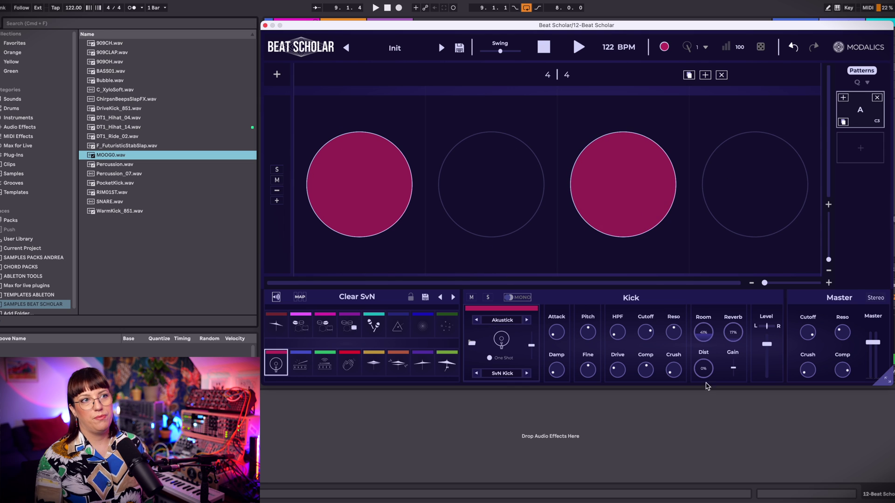
{"action": "key", "text": "space"}
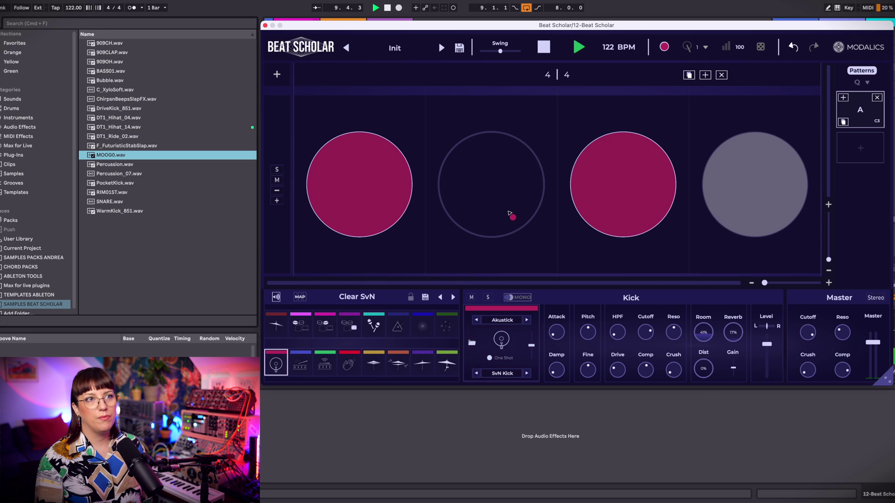
{"action": "left_click", "coordinate": [744, 187]}
{"action": "key", "text": "space"}
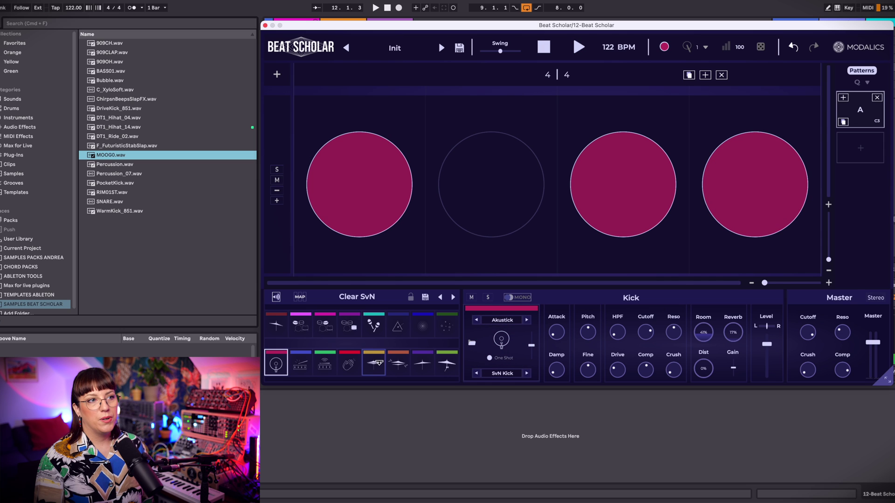
{"action": "left_click", "coordinate": [375, 367]}
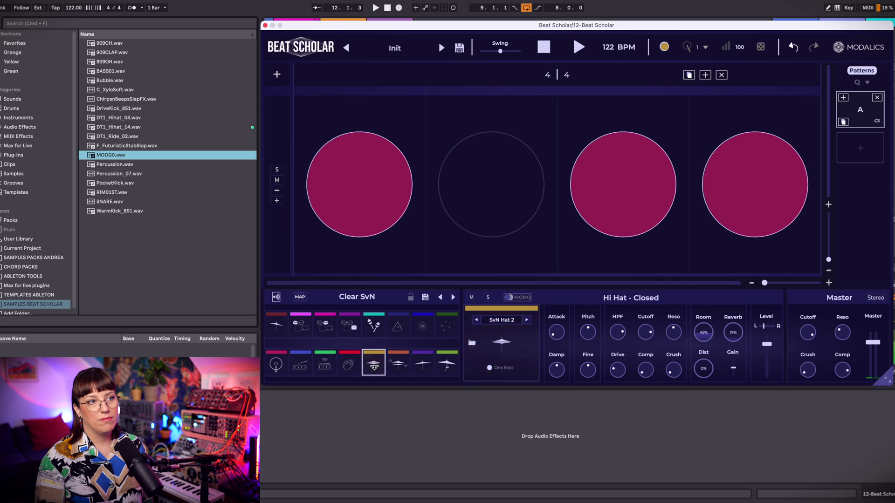
Step: Add a half-beat hi-hat row: beat one, the offbeats, and both halves of beat three
{"action": "left_click", "coordinate": [277, 75]}
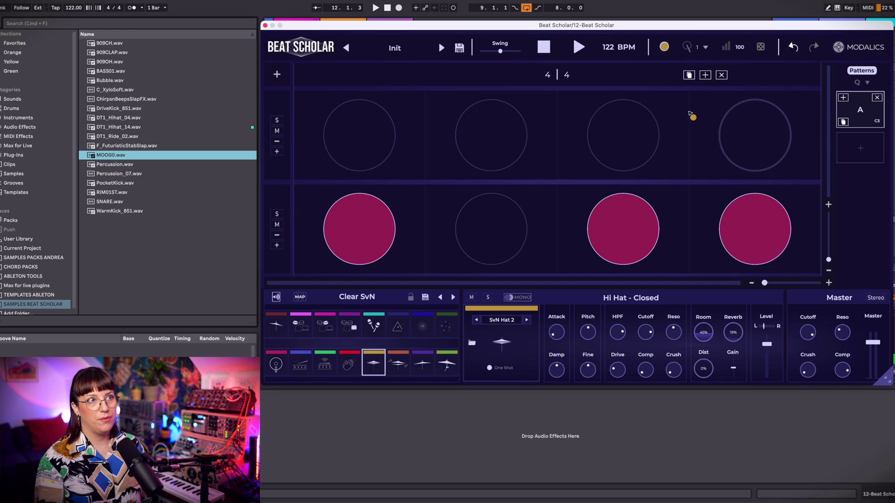
{"action": "scroll", "coordinate": [370, 149], "scroll_direction": "up", "scroll_amount": 1}
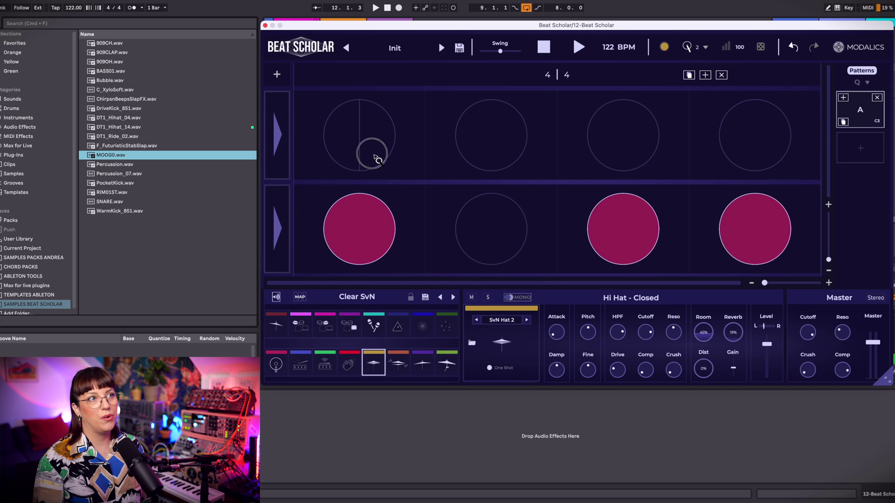
{"action": "left_click", "coordinate": [279, 151]}
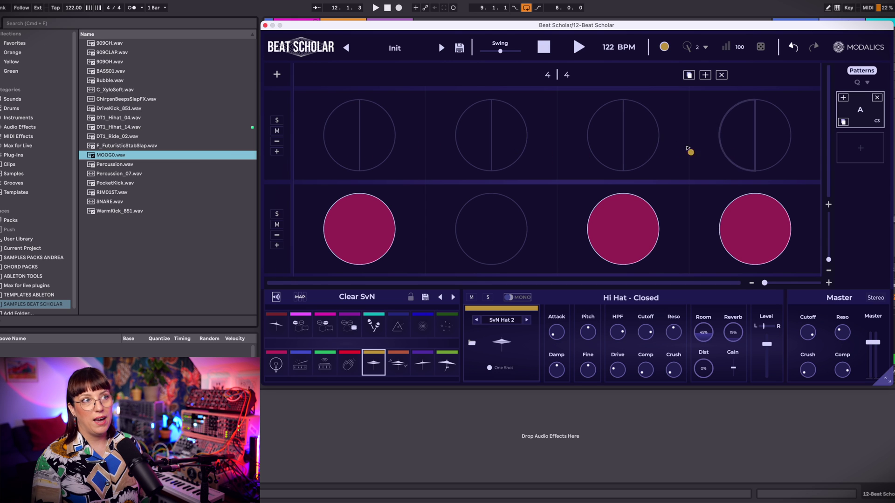
{"action": "left_click", "coordinate": [345, 154]}
{"action": "left_click", "coordinate": [502, 147]}
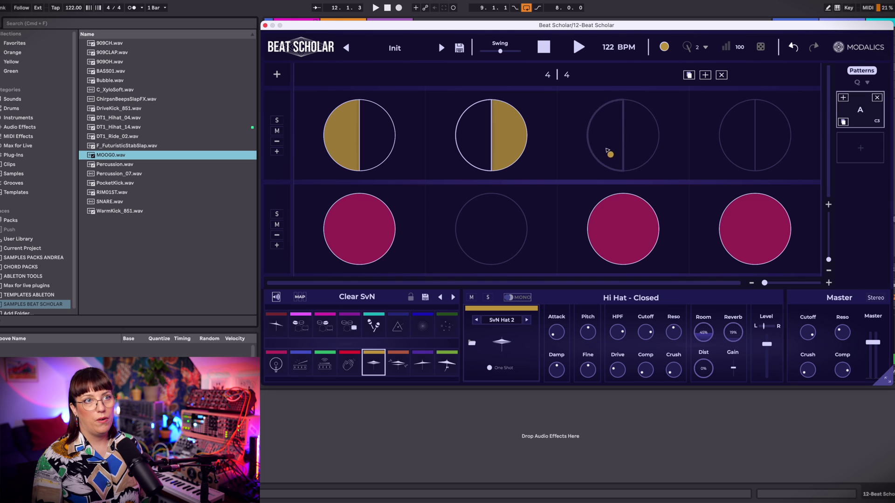
{"action": "left_click", "coordinate": [609, 150]}
{"action": "left_click", "coordinate": [648, 143]}
{"action": "left_click", "coordinate": [764, 146]}
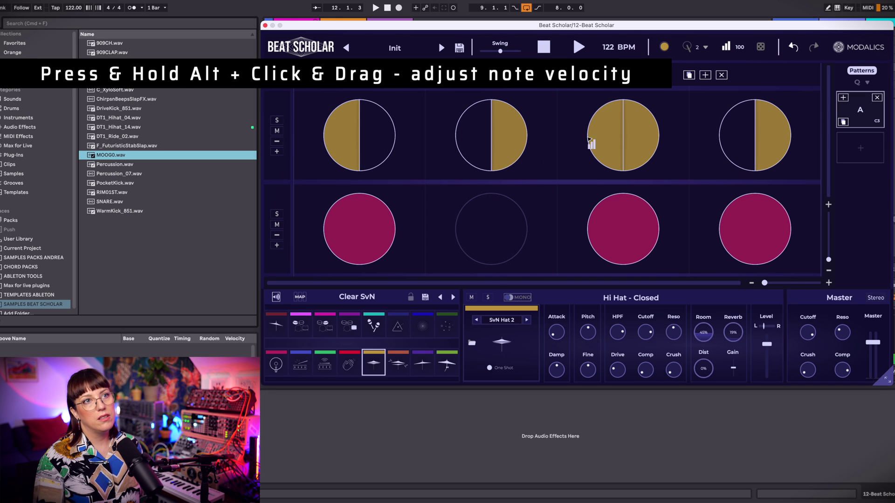
Step: Soften beat three's first hi-hat, play the beat, and set the hi-hat level to -7.85 dB
{"action": "left_click_drag", "start_coordinate": [598, 137], "coordinate": [607, 198]}
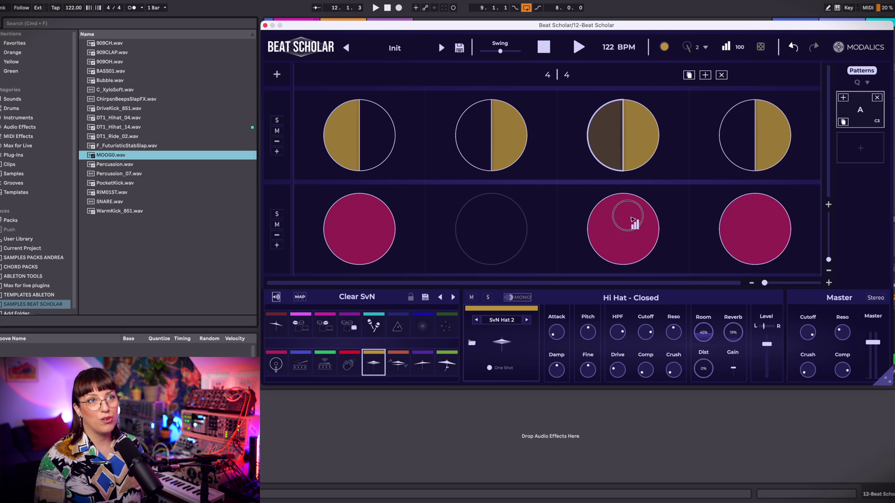
{"action": "left_click", "coordinate": [620, 140]}
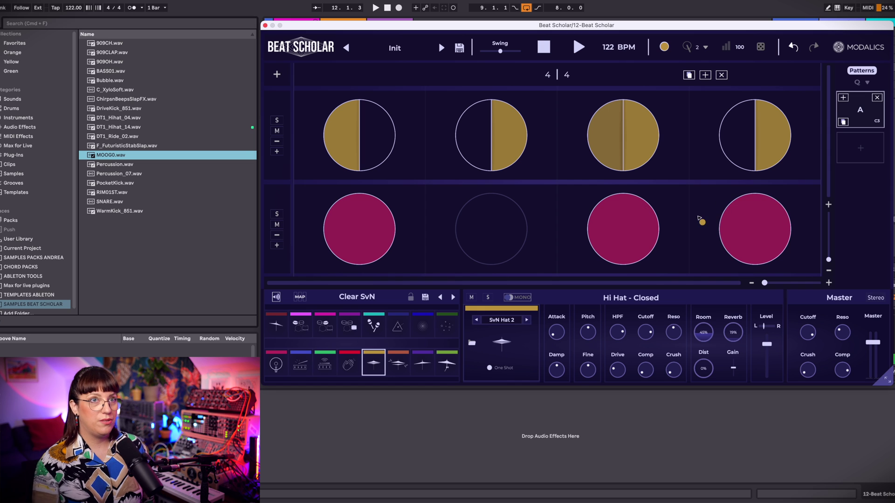
{"action": "key", "text": "space"}
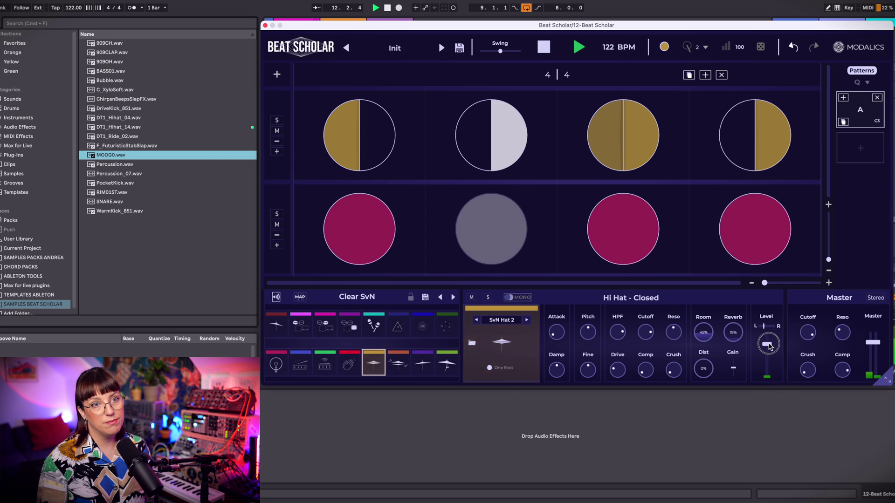
{"action": "mouse_move", "coordinate": [768, 346]}
{"action": "left_mouse_down"}
{"action": "mouse_move", "coordinate": [770, 493]}
{"action": "mouse_move", "coordinate": [768, 368]}
{"action": "left_mouse_up"}
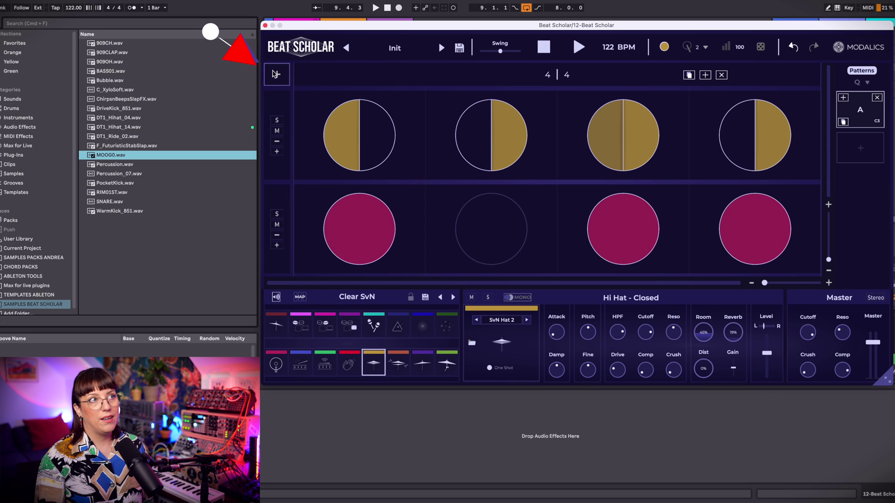
Step: Add a shaker row in quarter-beat subdivisions with quarter hits on each beat, and play it
{"action": "left_click", "coordinate": [277, 77]}
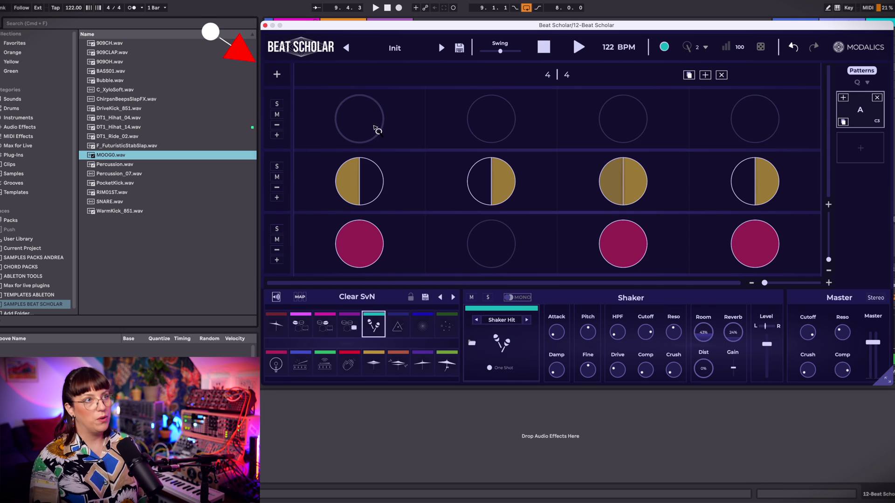
{"action": "scroll", "coordinate": [373, 130], "scroll_direction": "up", "scroll_amount": 2}
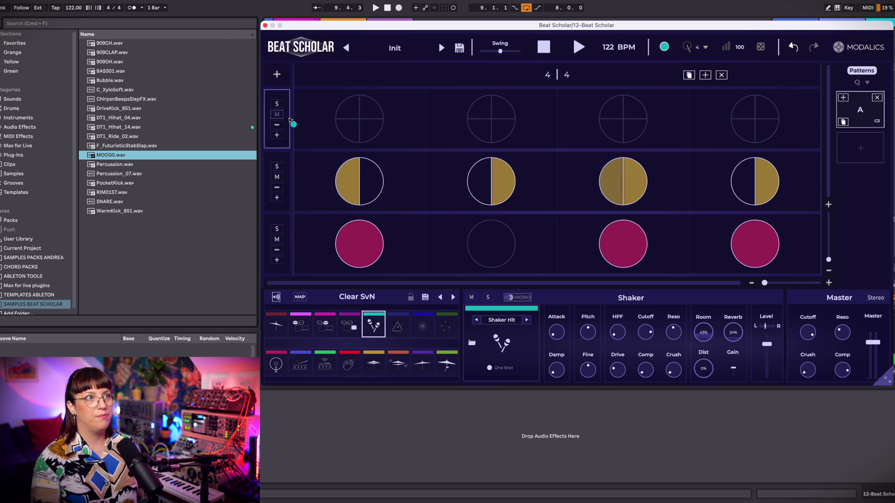
{"action": "left_click", "coordinate": [483, 117]}
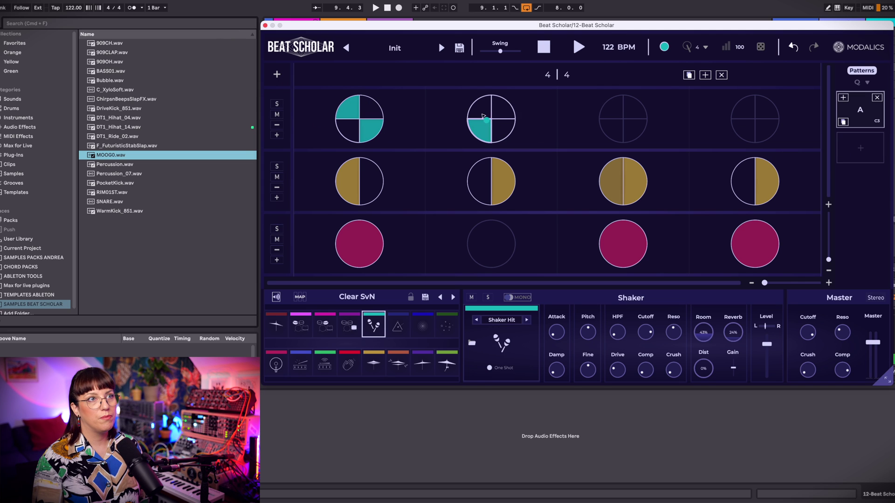
{"action": "left_click", "coordinate": [634, 131]}
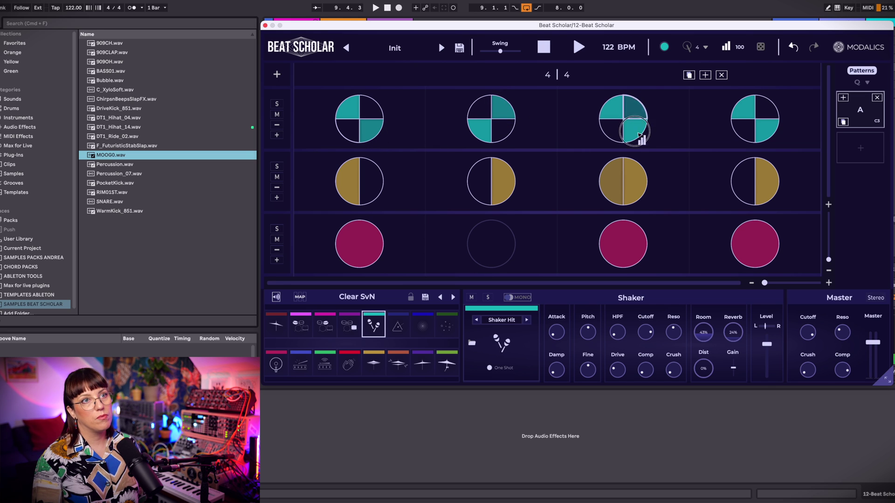
{"action": "key", "text": "space"}
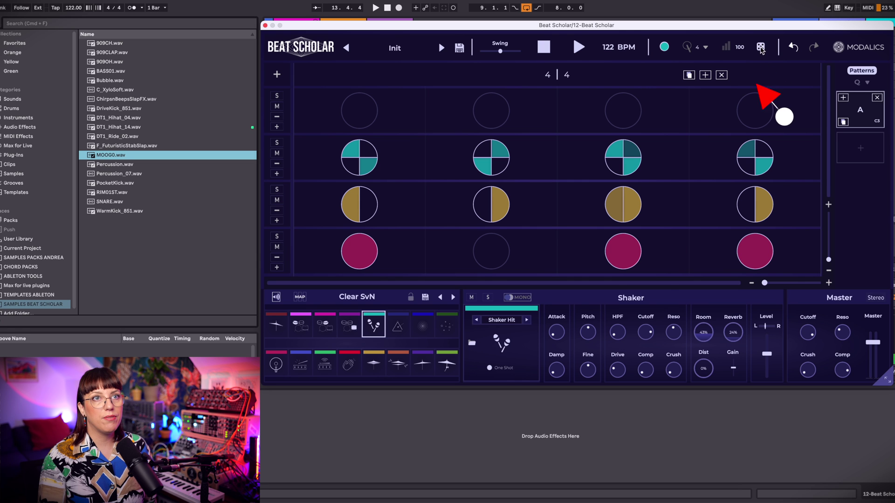
Step: In the randomiser, load the Hi Hats > Glitchy Trappy Hats generator preset
{"action": "left_click", "coordinate": [761, 47]}
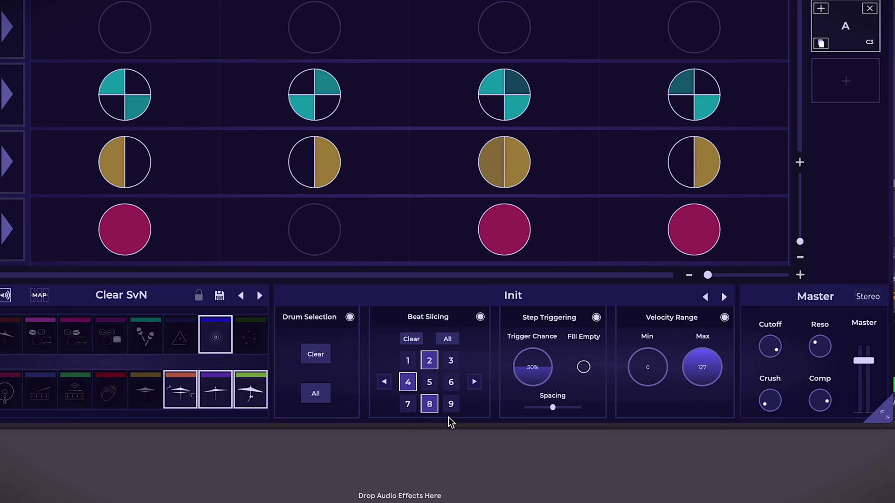
{"action": "left_click", "coordinate": [473, 382]}
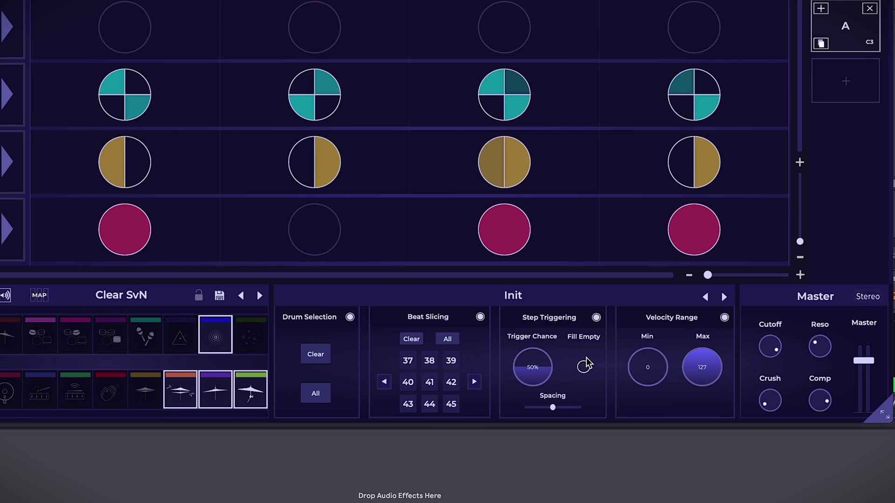
{"action": "left_click", "coordinate": [513, 295]}
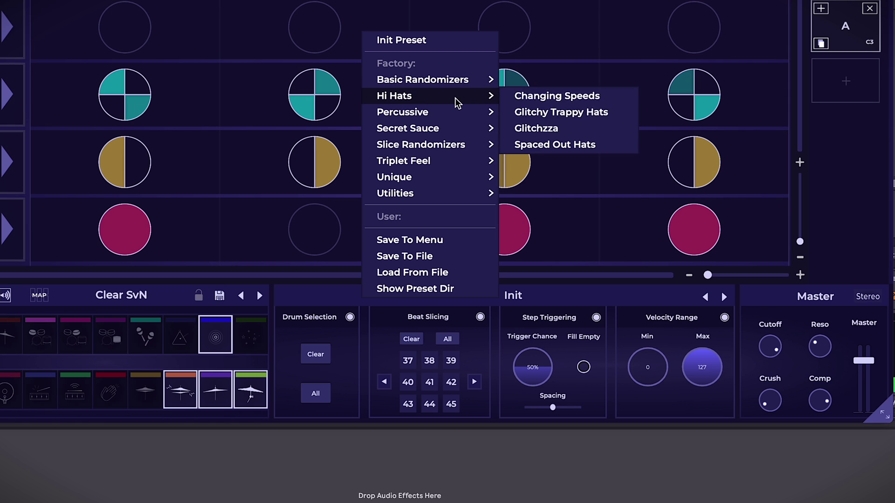
{"action": "mouse_move", "coordinate": [455, 112]}
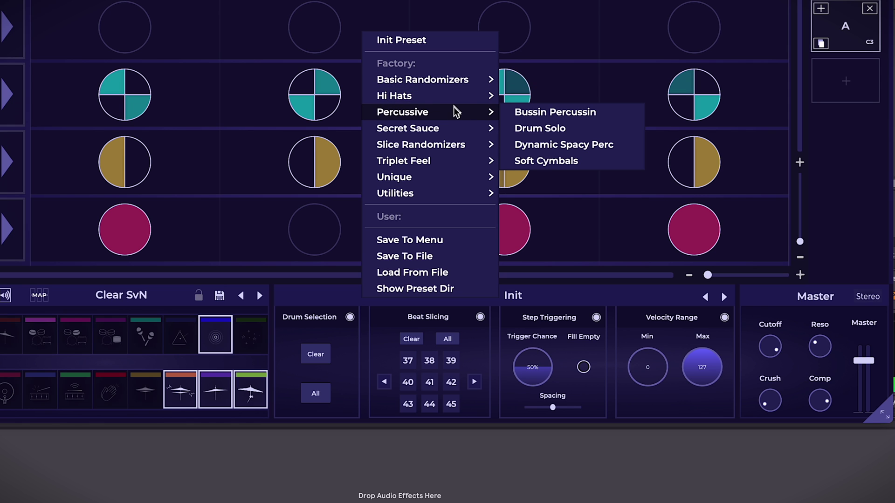
{"action": "mouse_move", "coordinate": [462, 97]}
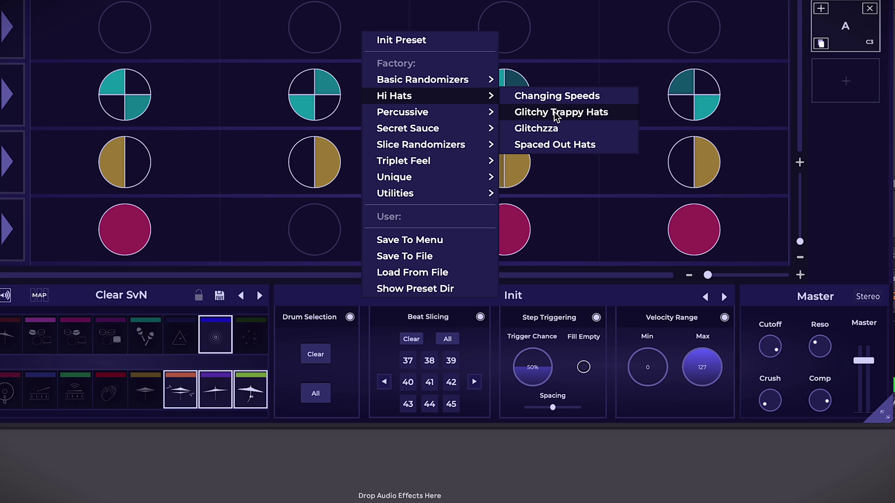
{"action": "left_click", "coordinate": [556, 113]}
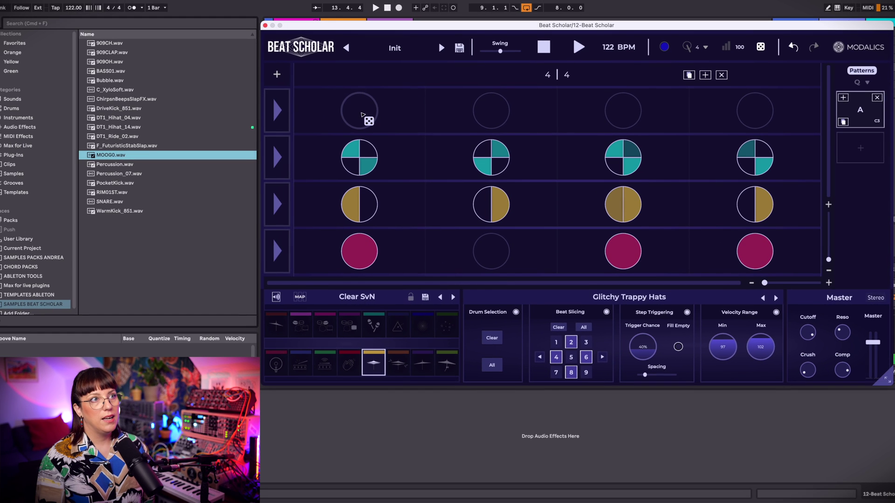
Step: Generate randomised hi-hat patterns on the top-row steps and start playback
{"action": "left_click", "coordinate": [348, 109]}
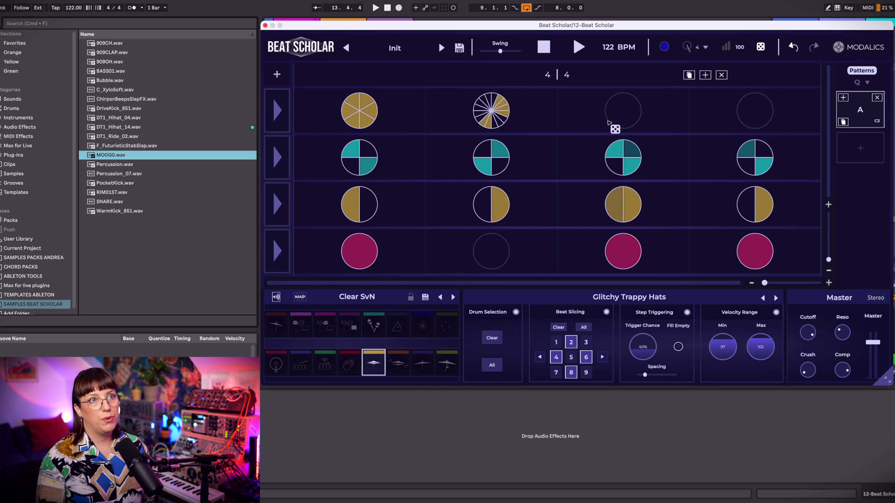
{"action": "left_click", "coordinate": [610, 122]}
{"action": "left_click", "coordinate": [742, 108]}
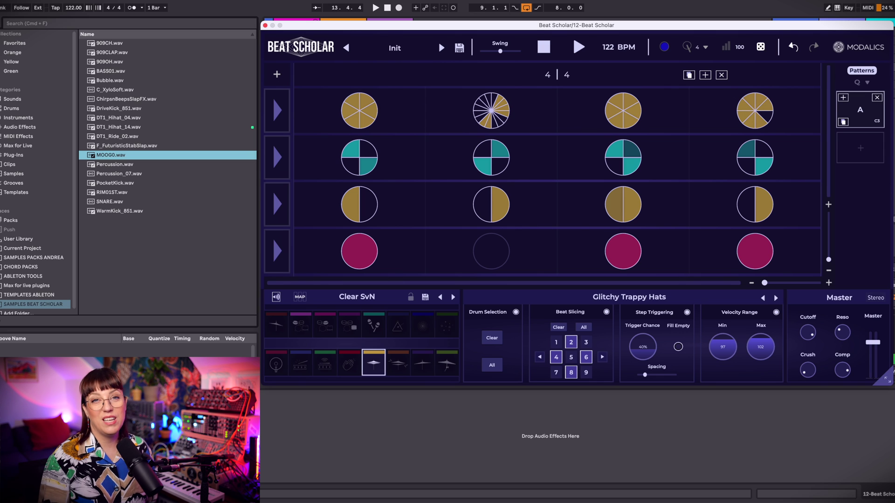
{"action": "key", "text": "space"}
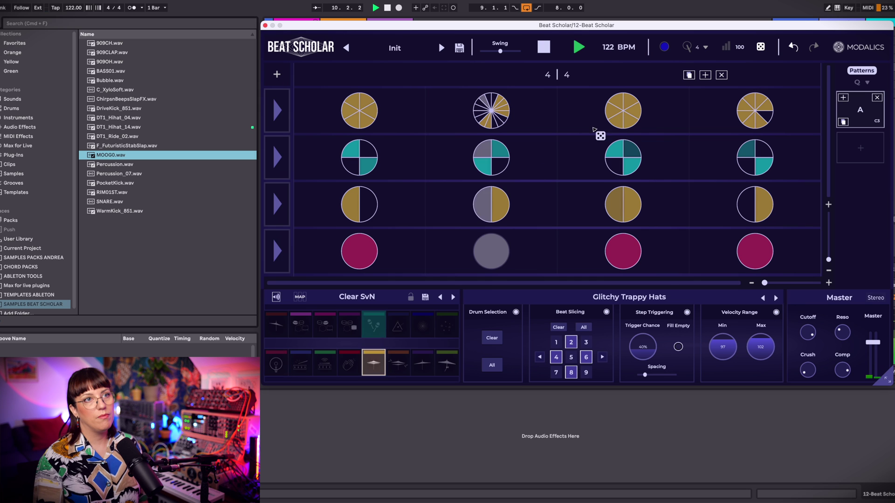
Step: Add Finger Snap hits in row 2, columns 2 and 3, during playback, then stop
{"action": "left_click", "coordinate": [374, 327]}
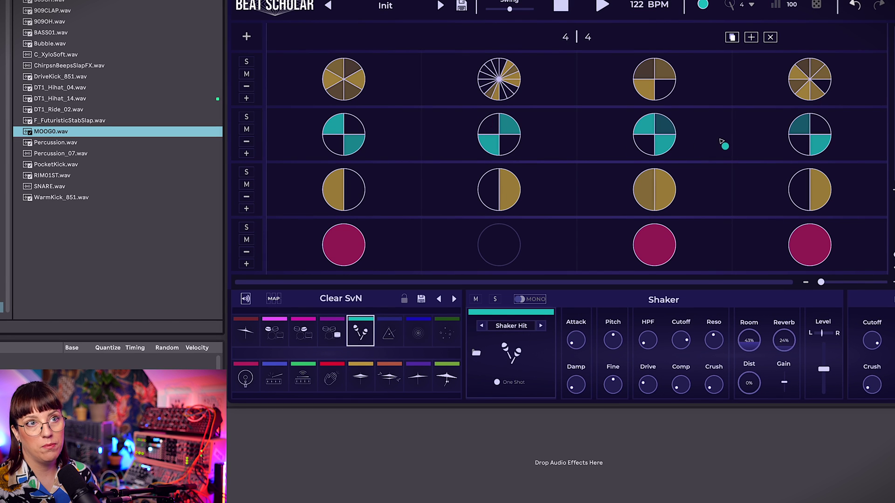
{"action": "left_click", "coordinate": [417, 333]}
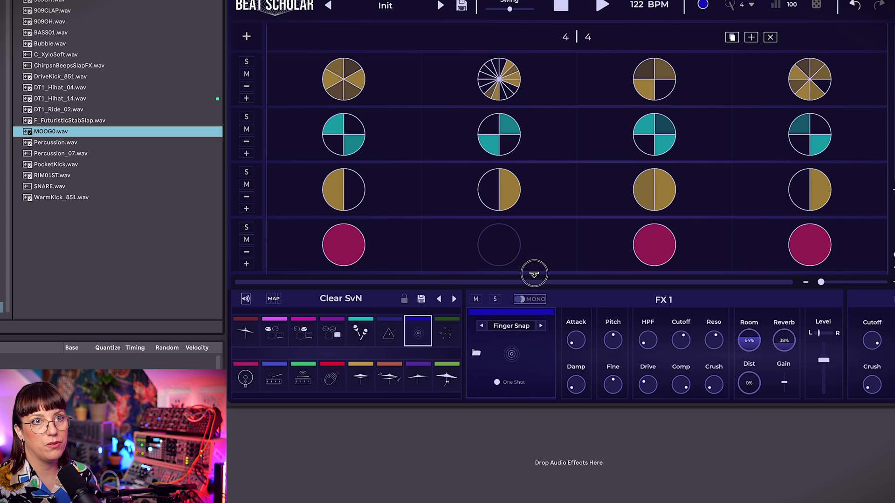
{"action": "key", "text": "space"}
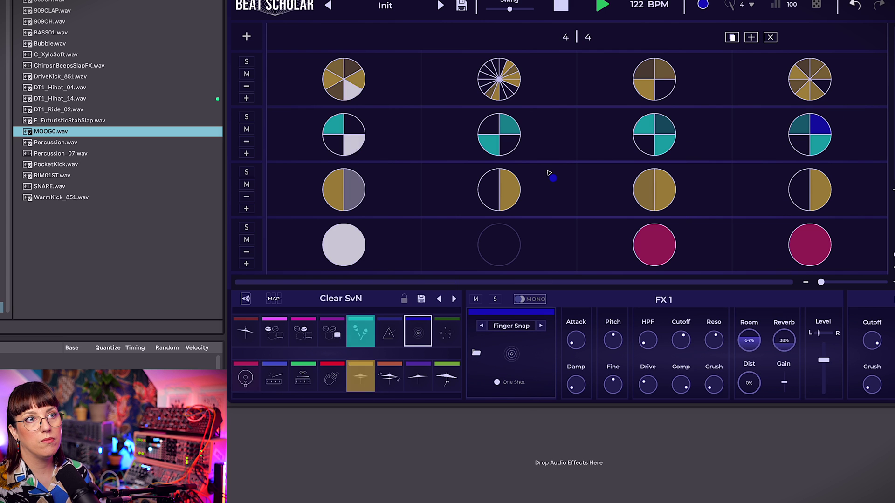
{"action": "left_click", "coordinate": [645, 143]}
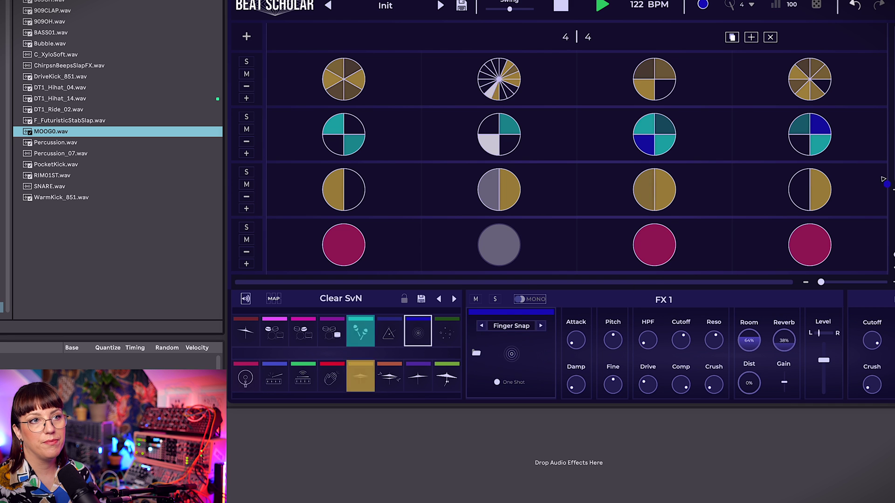
{"action": "left_click", "coordinate": [488, 125]}
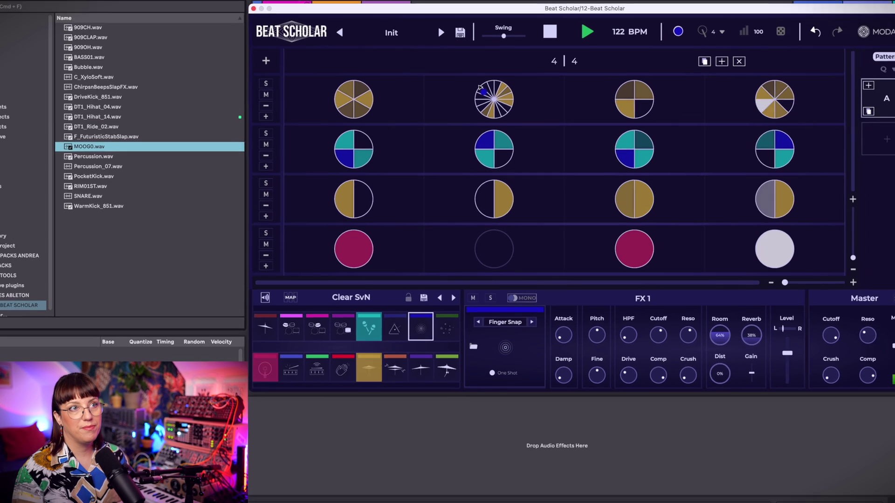
{"action": "key", "text": "space"}
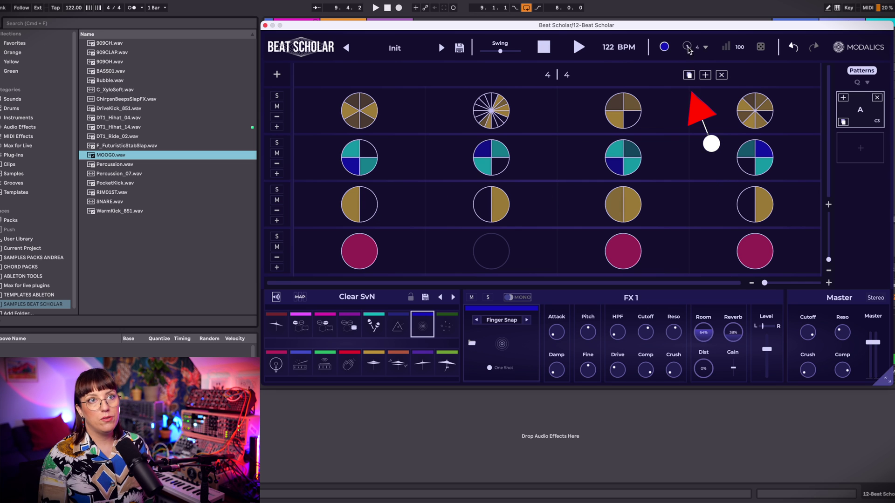
Step: Duplicate the 4/4 bar and add a third bar set to 7/4 with seven steps
{"action": "left_click", "coordinate": [689, 75]}
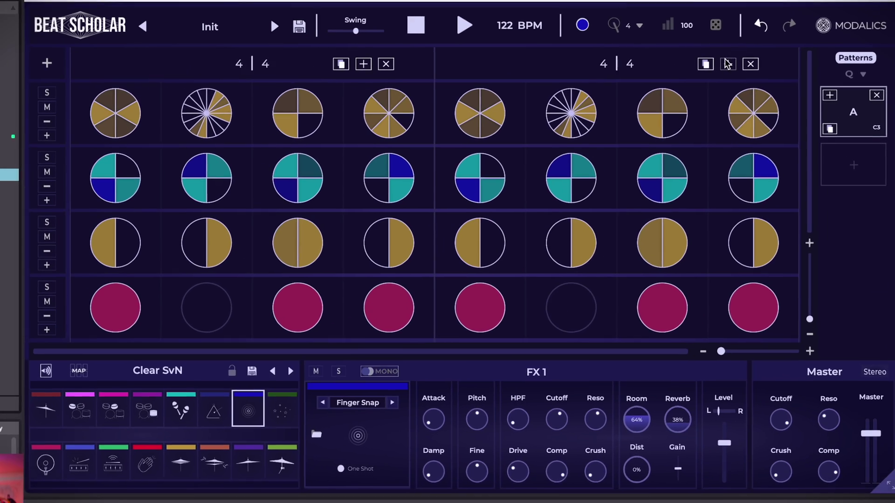
{"action": "left_click", "coordinate": [770, 74]}
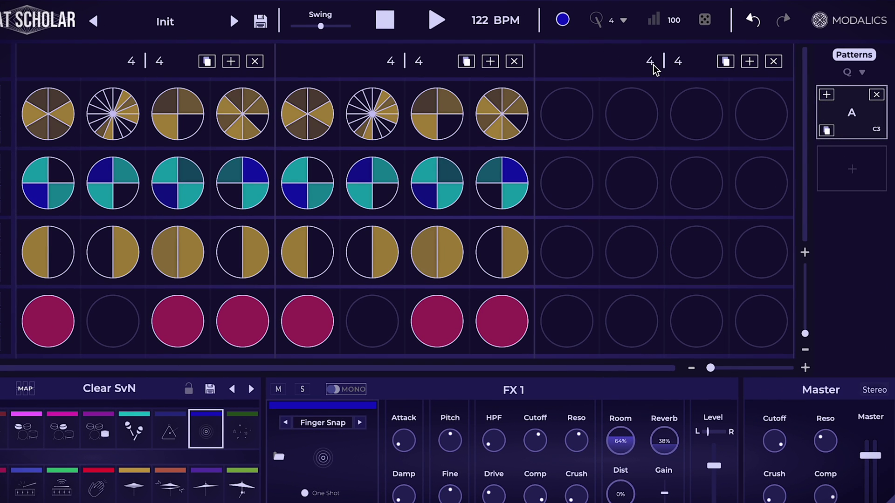
{"action": "scroll", "coordinate": [649, 61], "scroll_direction": "up", "scroll_amount": 3}
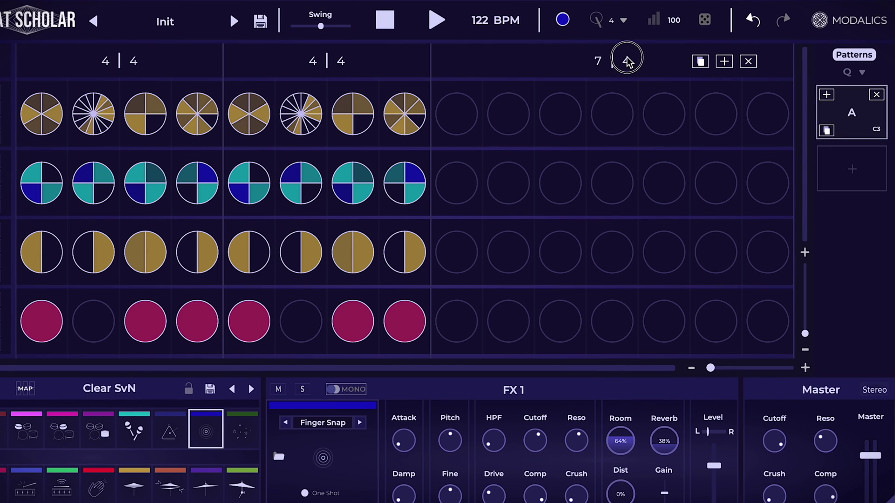
{"action": "scroll", "coordinate": [626, 61], "scroll_direction": "up", "scroll_amount": 1}
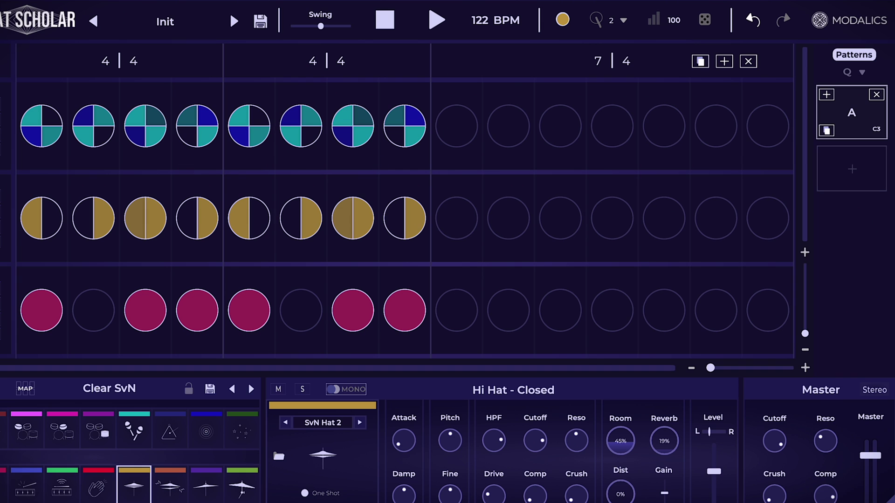
Step: Copy pattern A and paste it into a new second pattern B
{"action": "right_click", "coordinate": [852, 127]}
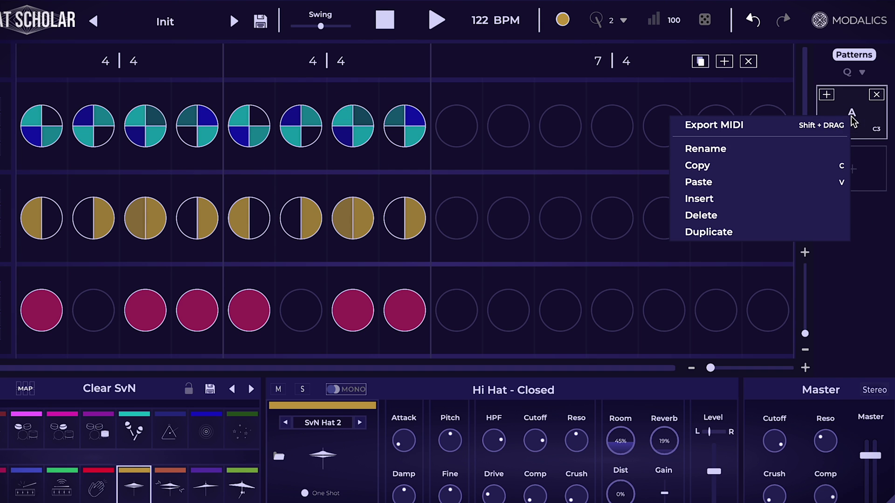
{"action": "left_click", "coordinate": [777, 165]}
{"action": "left_click", "coordinate": [850, 170]}
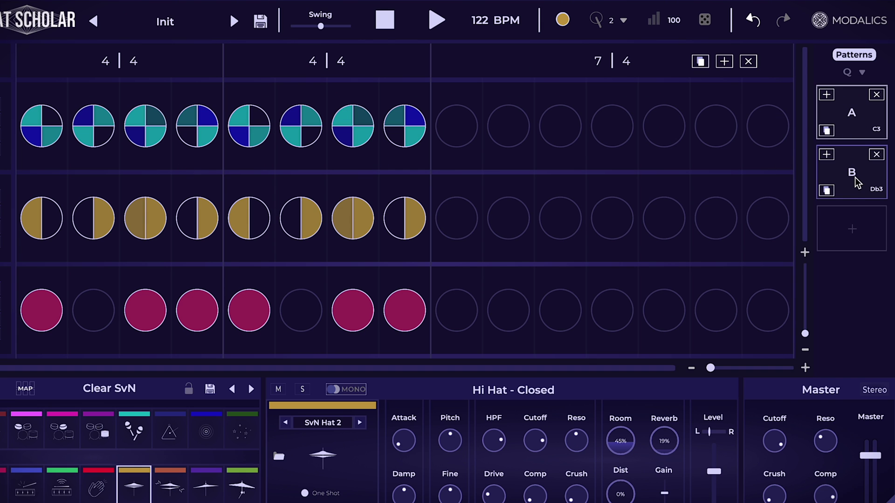
{"action": "right_click", "coordinate": [855, 176]}
{"action": "left_click", "coordinate": [808, 250]}
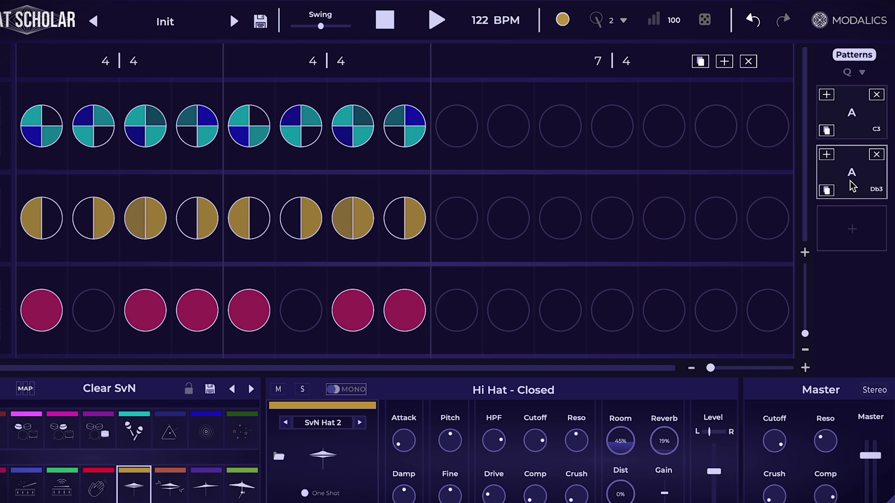
Step: Rename the first pattern to Intro and the second to VERSE, then view Intro
{"action": "right_click", "coordinate": [850, 125]}
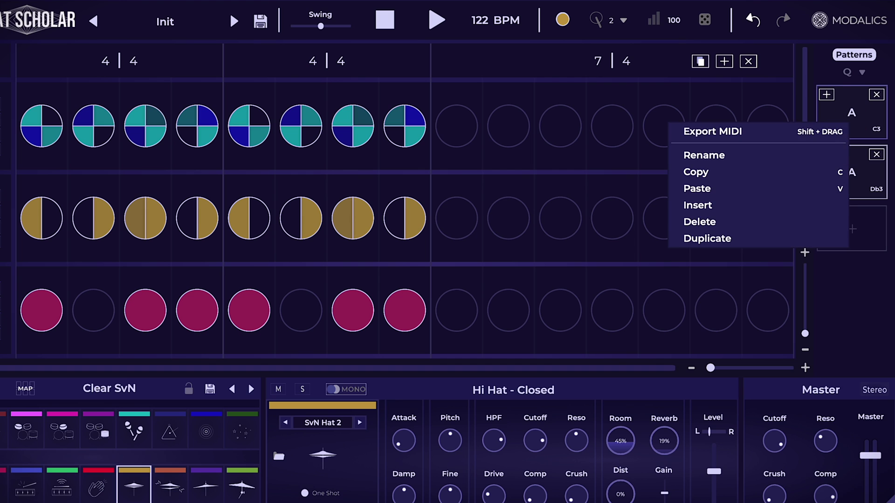
{"action": "left_click", "coordinate": [749, 156]}
{"action": "type", "text": "Intro"}
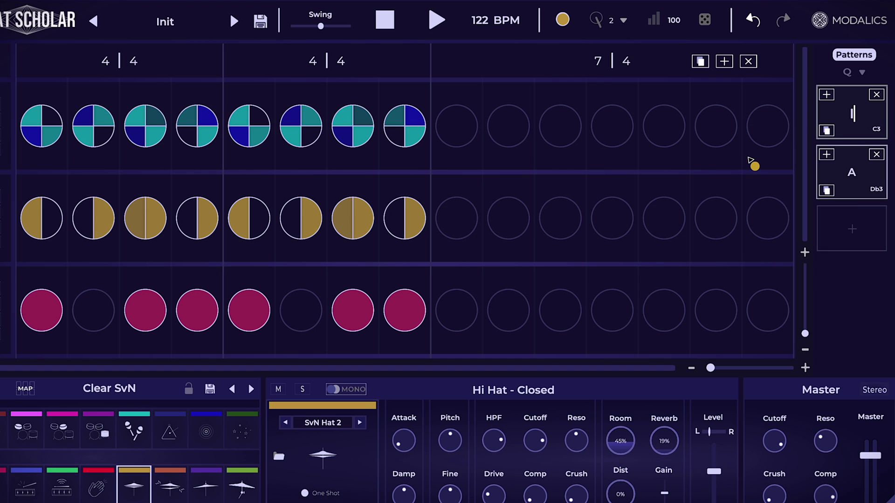
{"action": "key", "text": "Return"}
{"action": "right_click", "coordinate": [846, 176]}
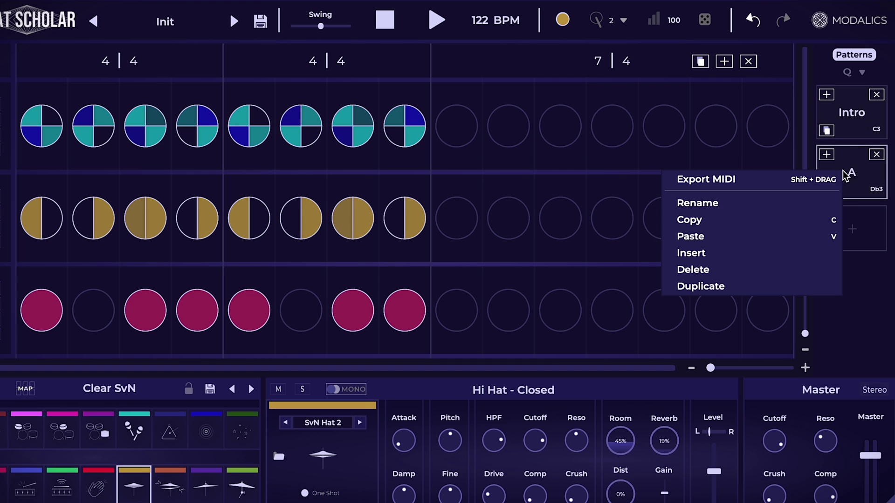
{"action": "left_click", "coordinate": [832, 203]}
{"action": "type", "text": "VERSE"}
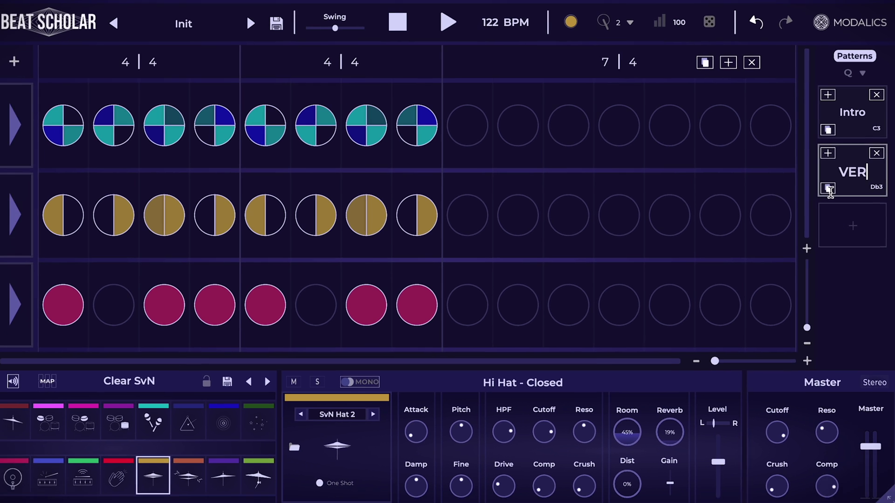
{"action": "key", "text": "Return"}
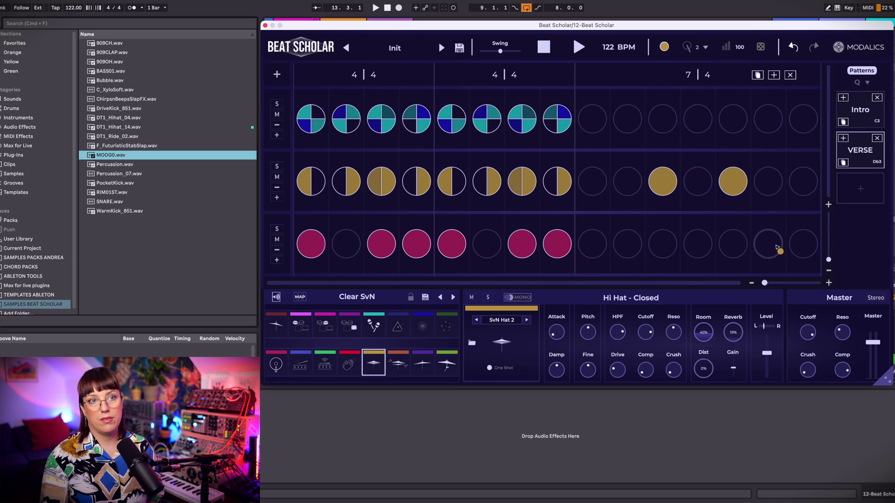
{"action": "left_click", "coordinate": [869, 113]}
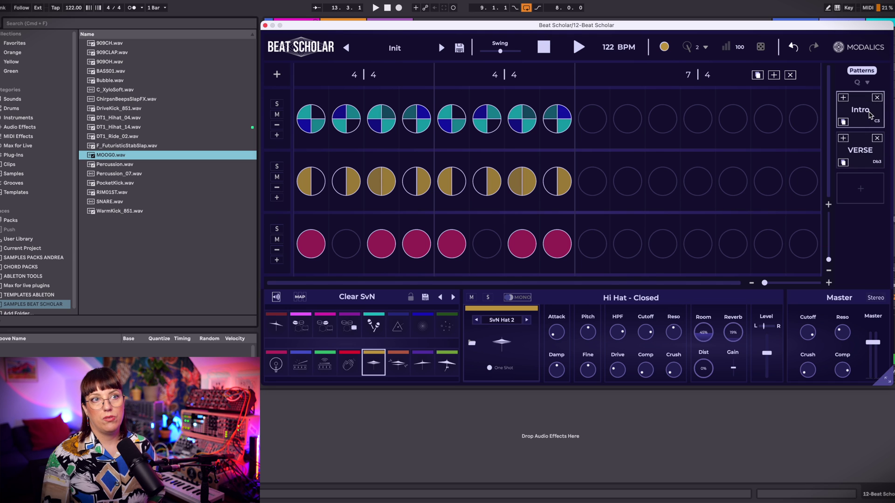
Step: Switch to VERSE, load the GR8 Init Preset and start playback
{"action": "left_click", "coordinate": [873, 152]}
{"action": "left_click", "coordinate": [395, 48]}
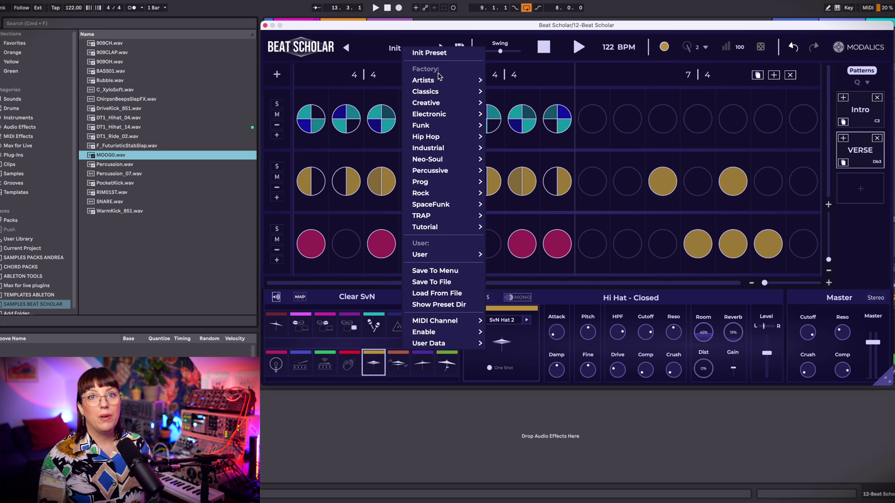
{"action": "mouse_move", "coordinate": [439, 78]}
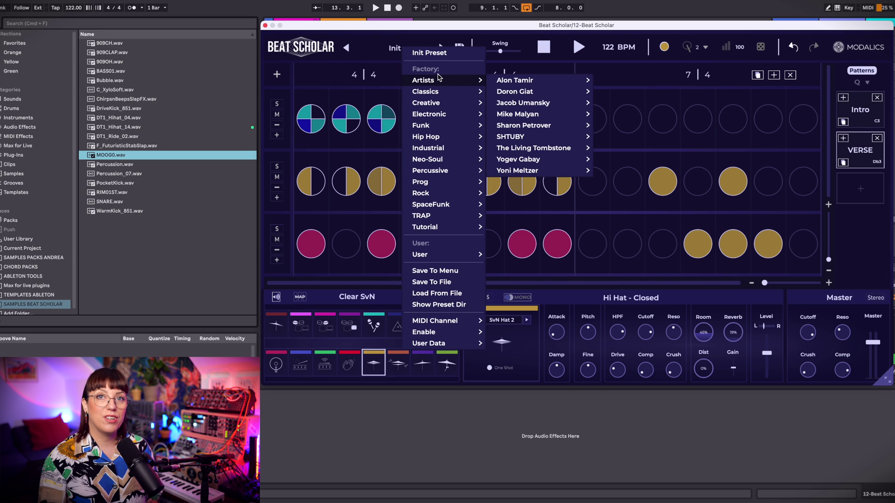
{"action": "left_click", "coordinate": [685, 159]}
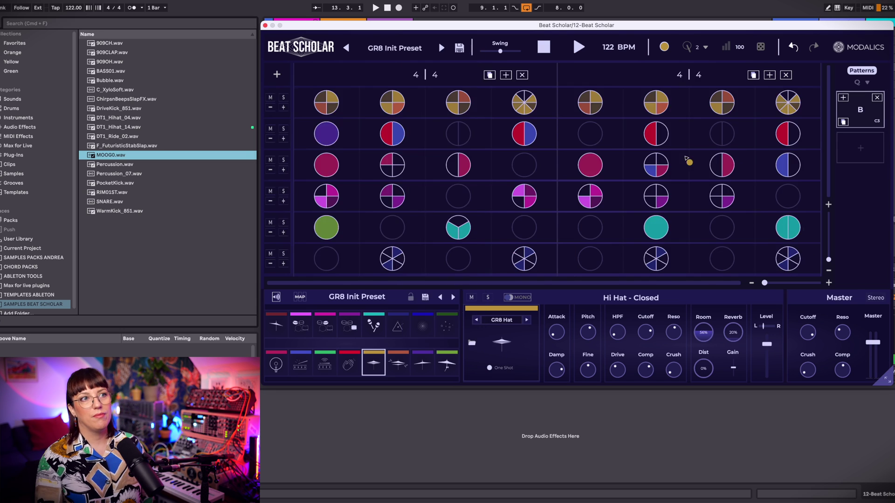
{"action": "key", "text": "space"}
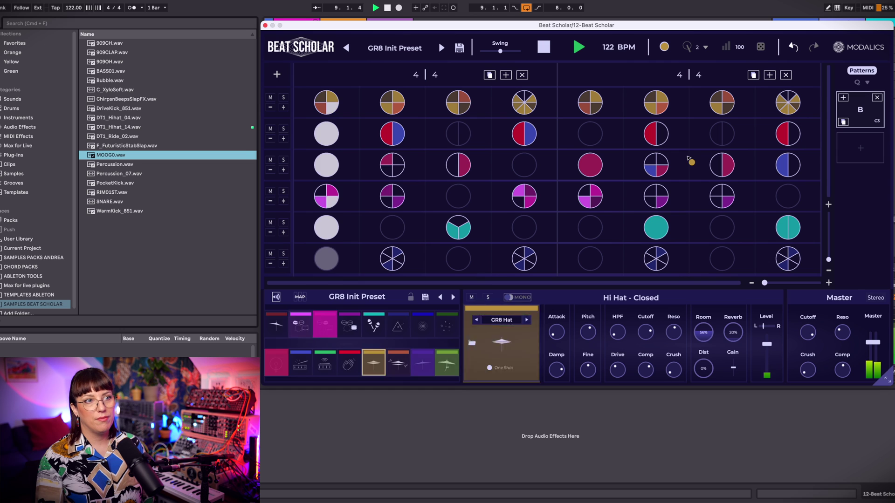
Step: Try the Bouncy Castle preset, then the Enough is Enough preset
{"action": "left_click", "coordinate": [438, 52]}
{"action": "mouse_move", "coordinate": [466, 127]}
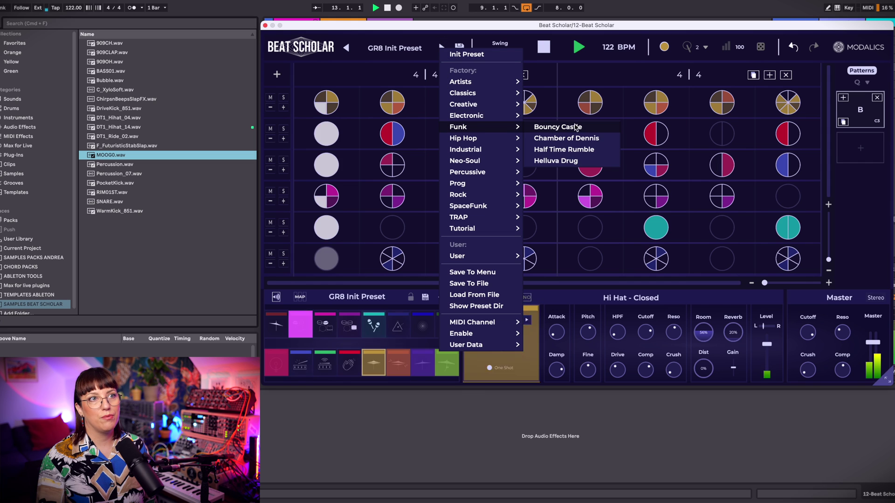
{"action": "left_click", "coordinate": [558, 127]}
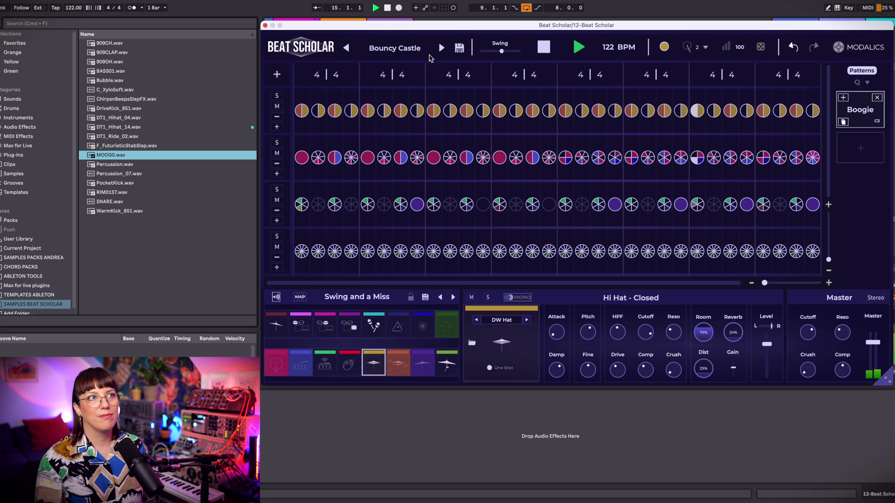
{"action": "left_click", "coordinate": [411, 52]}
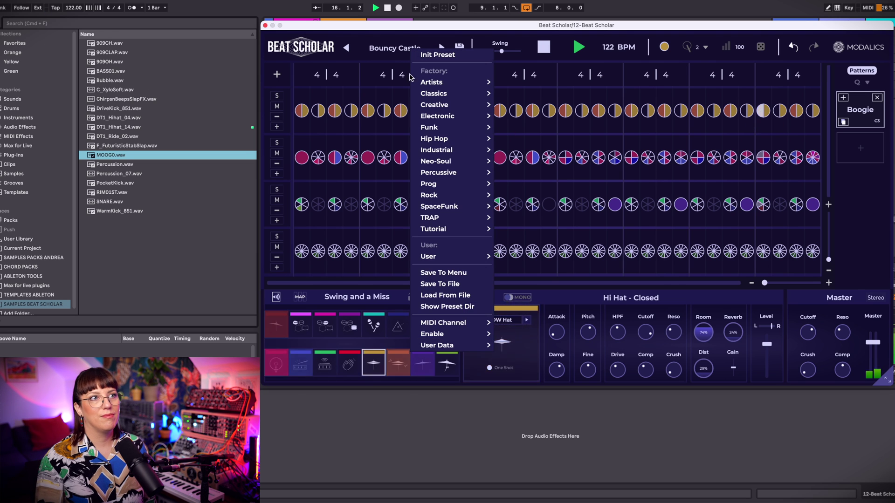
{"action": "mouse_move", "coordinate": [495, 153]}
{"action": "left_click", "coordinate": [536, 150]}
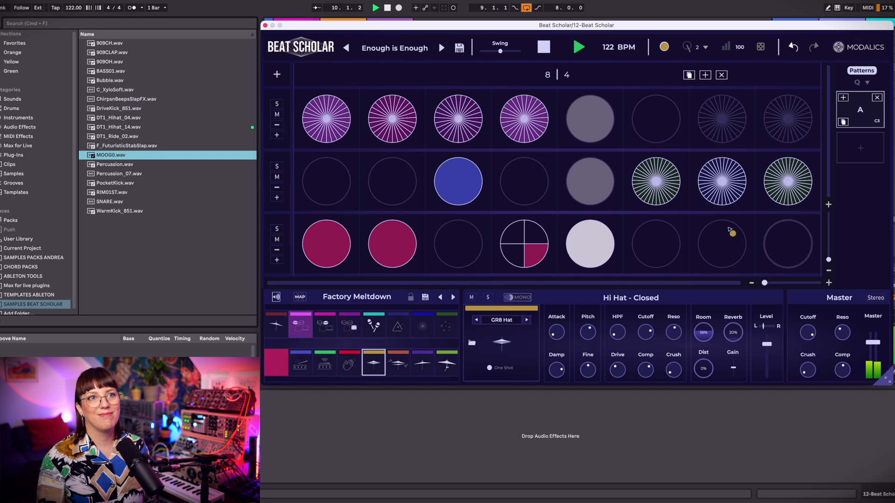
Step: Load the Drummer Soundcheck rock preset
{"action": "left_click", "coordinate": [393, 50]}
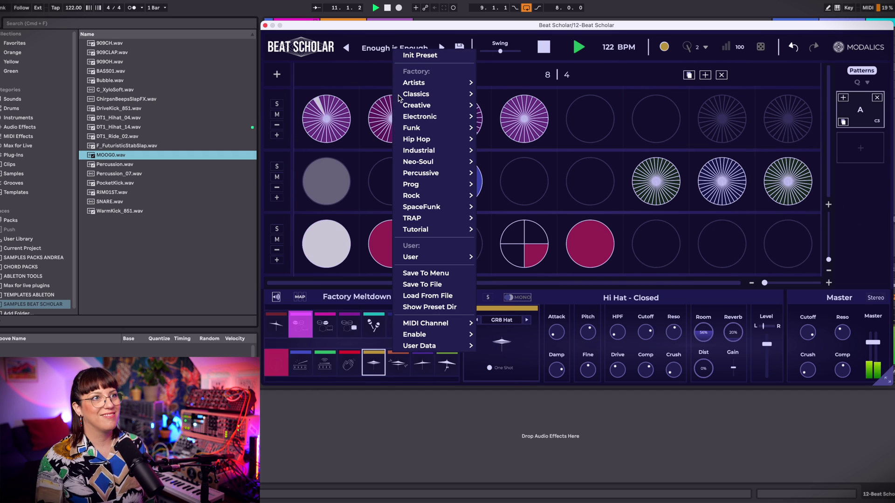
{"action": "mouse_move", "coordinate": [423, 201]}
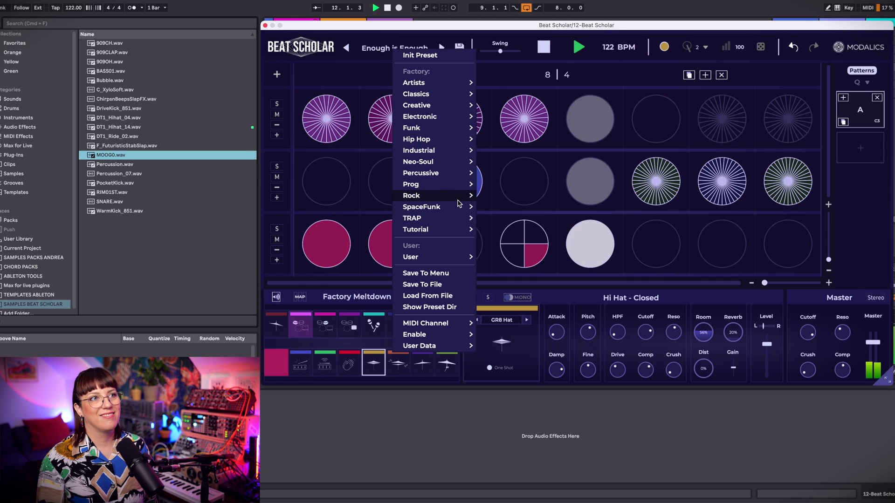
{"action": "left_click", "coordinate": [525, 195]}
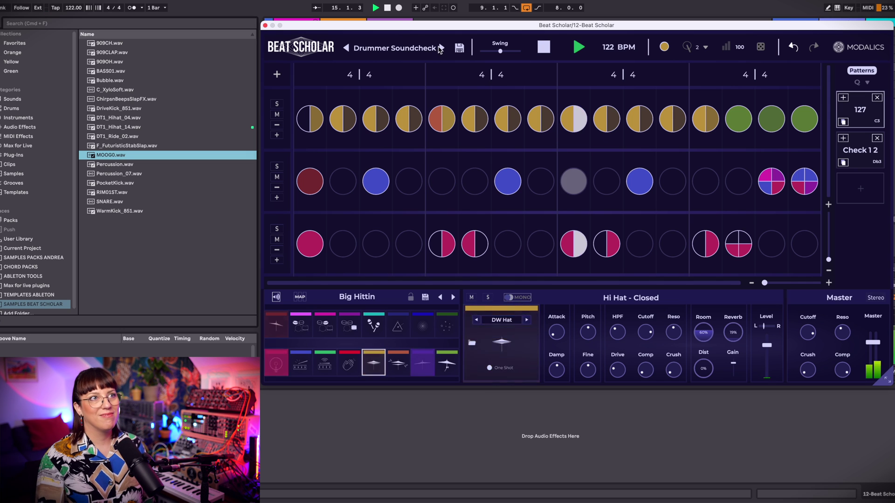
Step: Load the Industrial Factory Meltdown preset and stop playback
{"action": "left_click", "coordinate": [439, 48]}
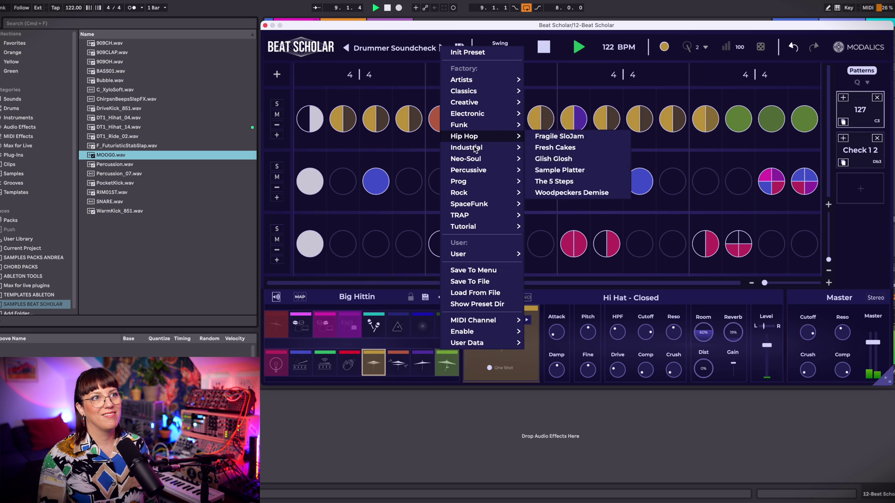
{"action": "mouse_move", "coordinate": [485, 147]}
{"action": "left_click", "coordinate": [545, 159]}
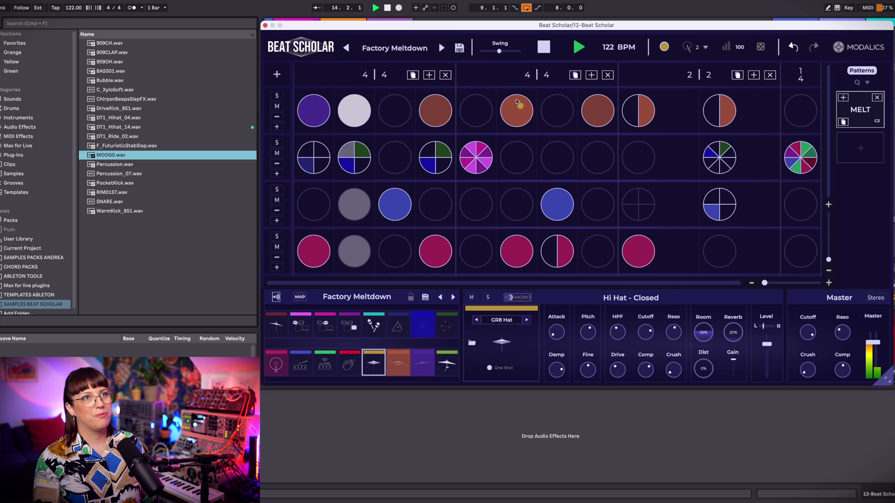
{"action": "key", "text": "space"}
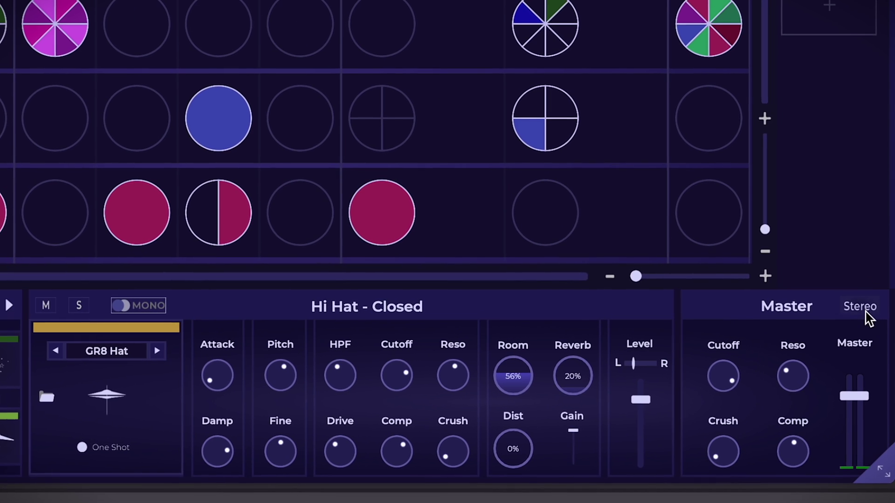
Step: Switch the master output from Stereo to Multi and close the Beat Scholar window
{"action": "left_click", "coordinate": [866, 309]}
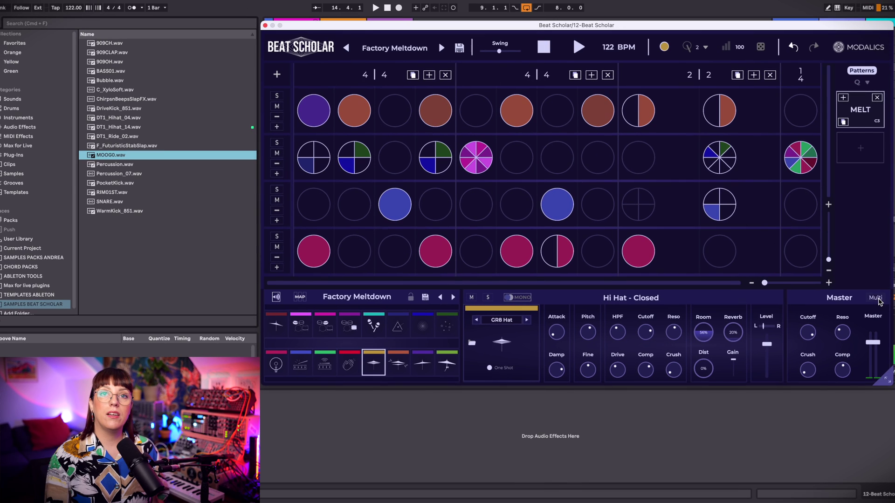
{"action": "left_click", "coordinate": [264, 14]}
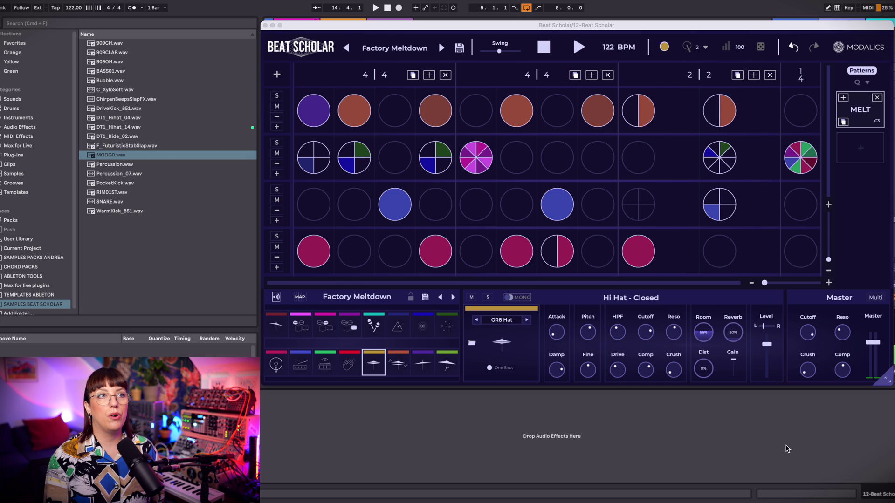
{"action": "left_click", "coordinate": [266, 25]}
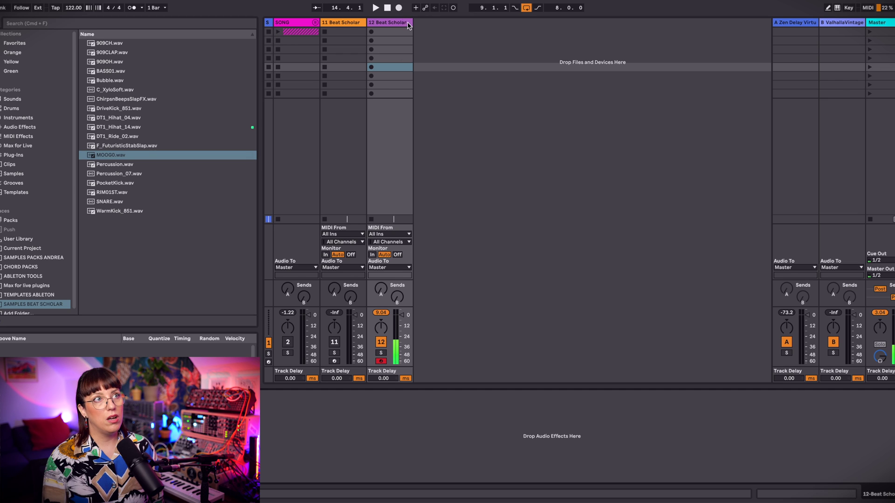
Step: Insert an audio track fed from 12-Beat Scholar, output to PAD MAIN, and start playback
{"action": "right_click", "coordinate": [436, 21]}
{"action": "left_click", "coordinate": [464, 28]}
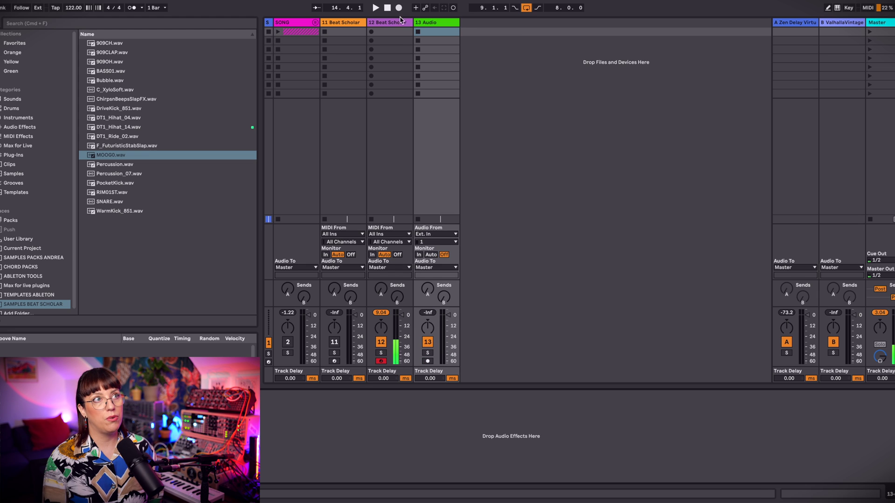
{"action": "left_click", "coordinate": [430, 234]}
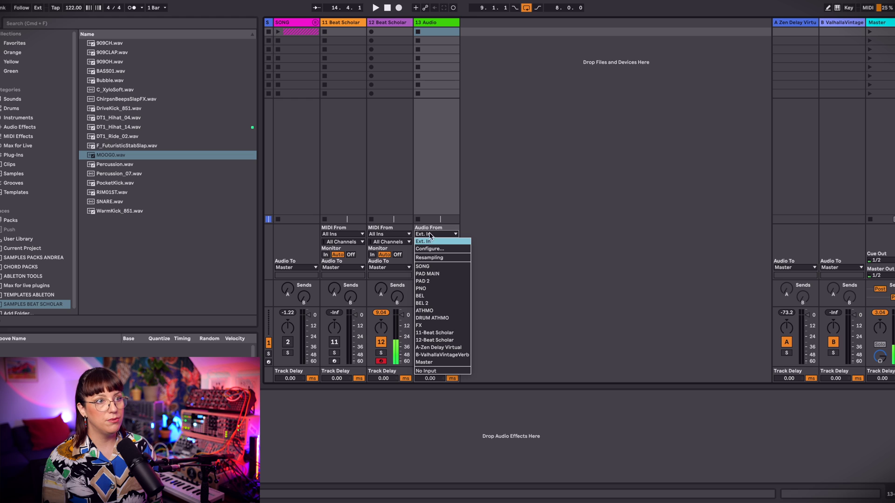
{"action": "left_click", "coordinate": [435, 341]}
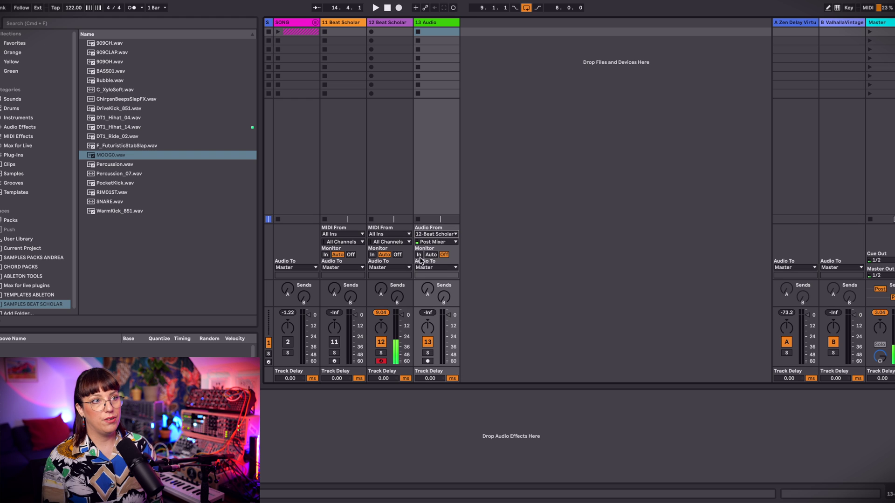
{"action": "left_click", "coordinate": [451, 269]}
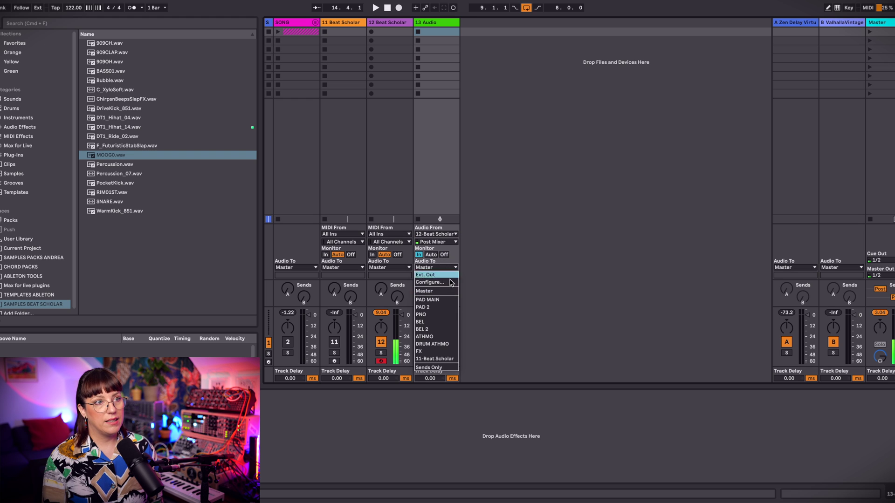
{"action": "left_click", "coordinate": [451, 301]}
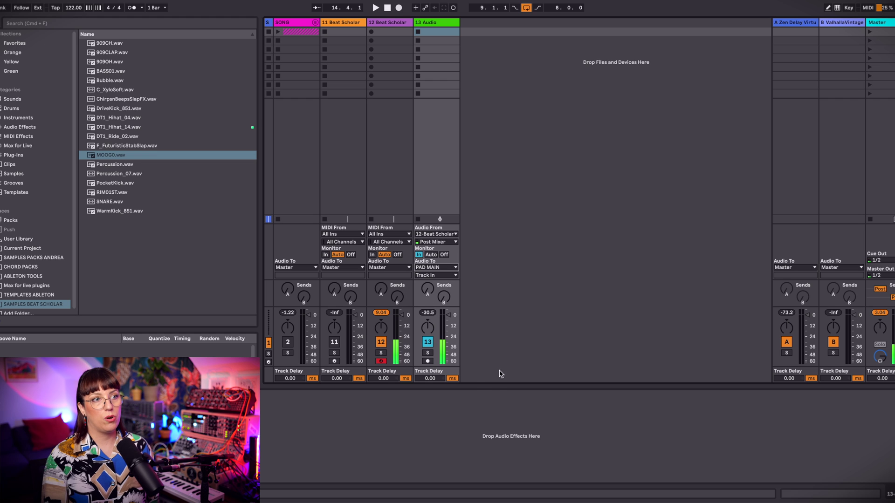
{"action": "key", "text": "space"}
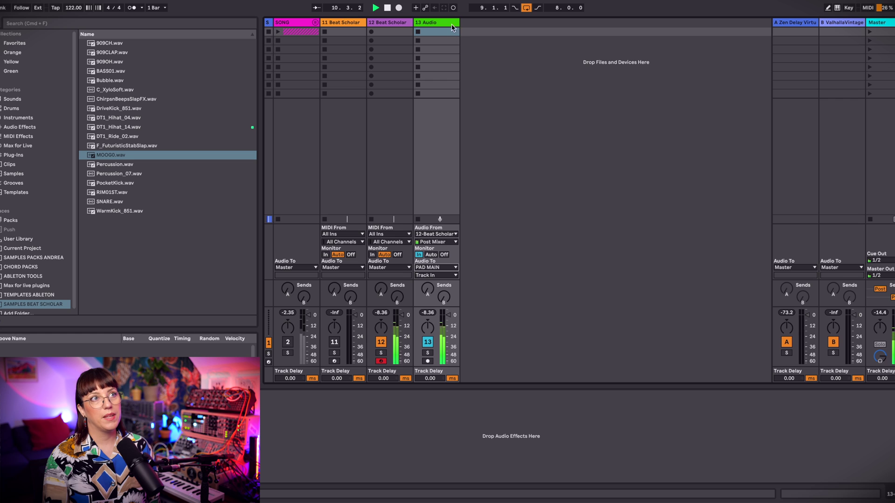
{"action": "right_click", "coordinate": [467, 28]}
Step: Shift-drag the MELT pattern onto the Ableton MIDI track as a clip at bar 9
{"action": "left_click", "coordinate": [478, 29]}
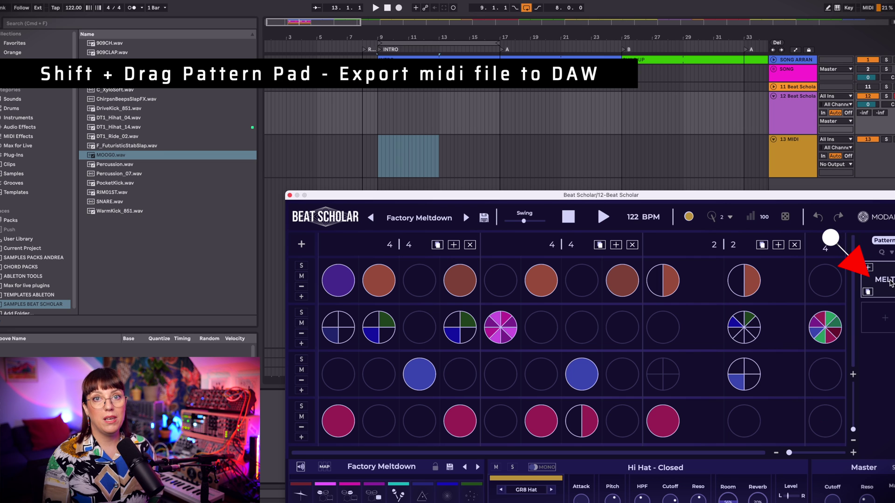
{"action": "key", "text": "shift"}
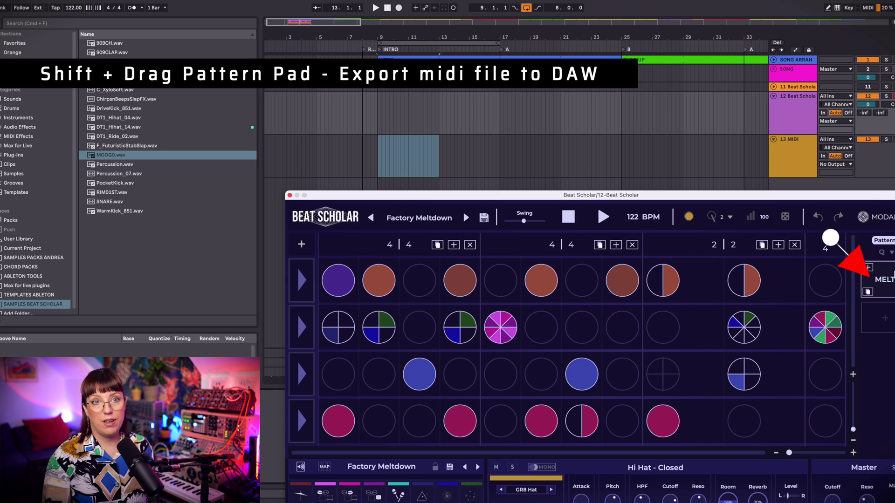
{"action": "left_click_drag", "start_coordinate": [888, 280], "coordinate": [382, 151]}
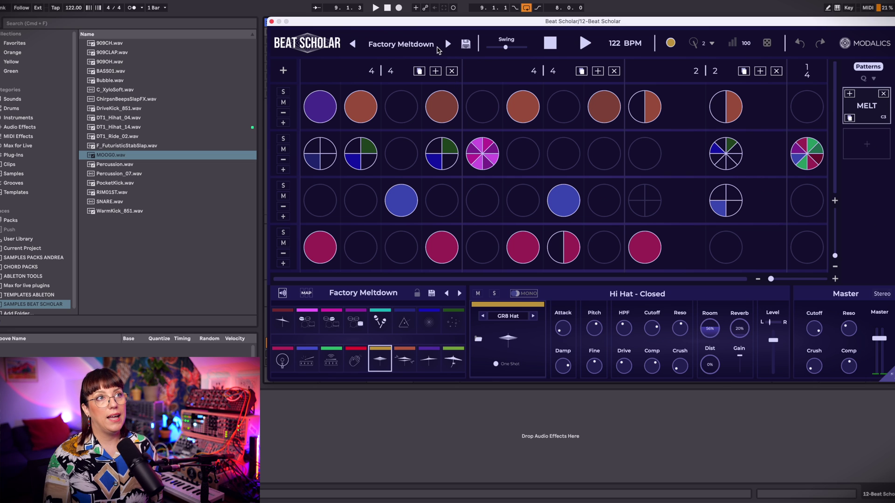
Step: Look over the plugin's MIDI Channel submenu from the preset menu
{"action": "left_click", "coordinate": [439, 50]}
{"action": "mouse_move", "coordinate": [490, 321]}
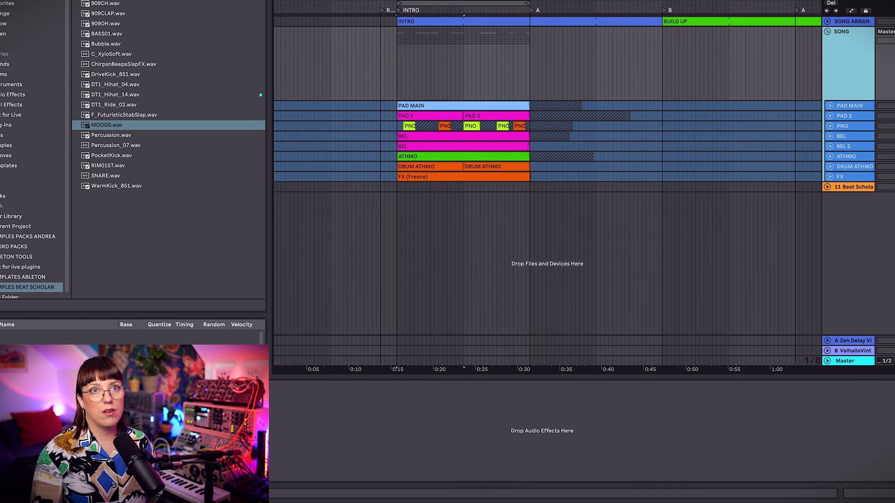
Step: Play the song arrangement from the intro
{"action": "key", "text": "space"}
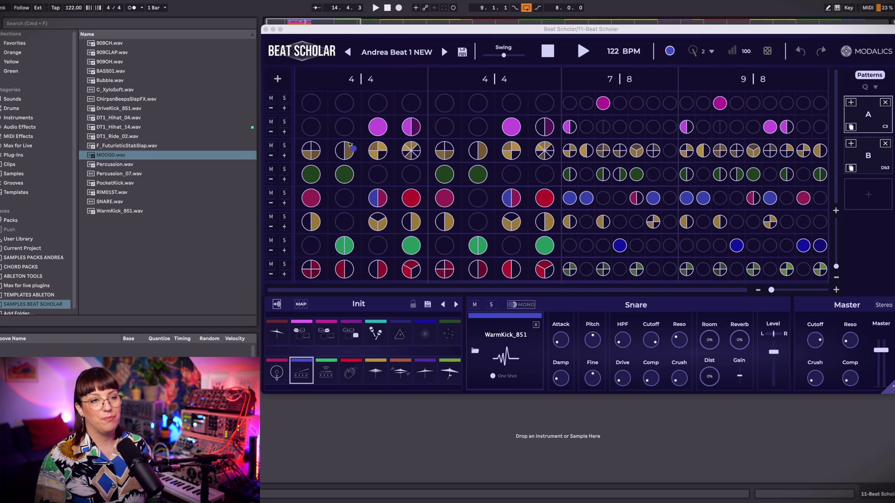
Step: Play the beat, stop it, then restart it from the top
{"action": "key", "text": "space"}
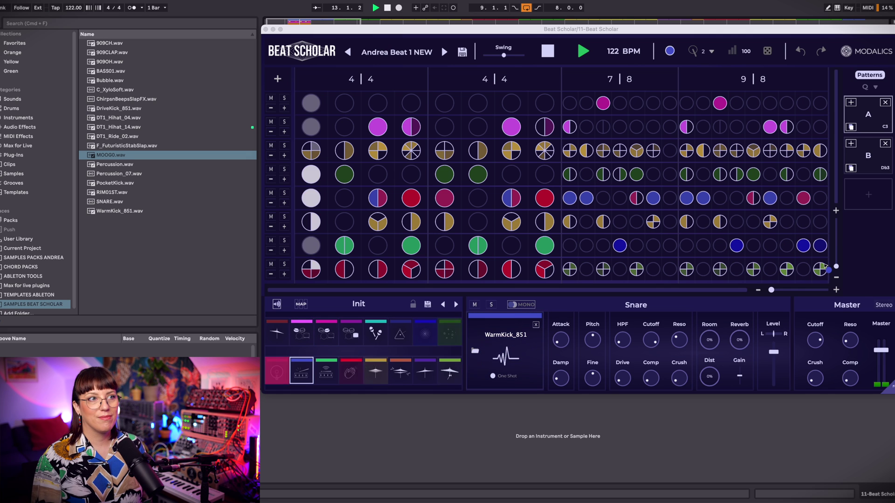
{"action": "key", "text": "space"}
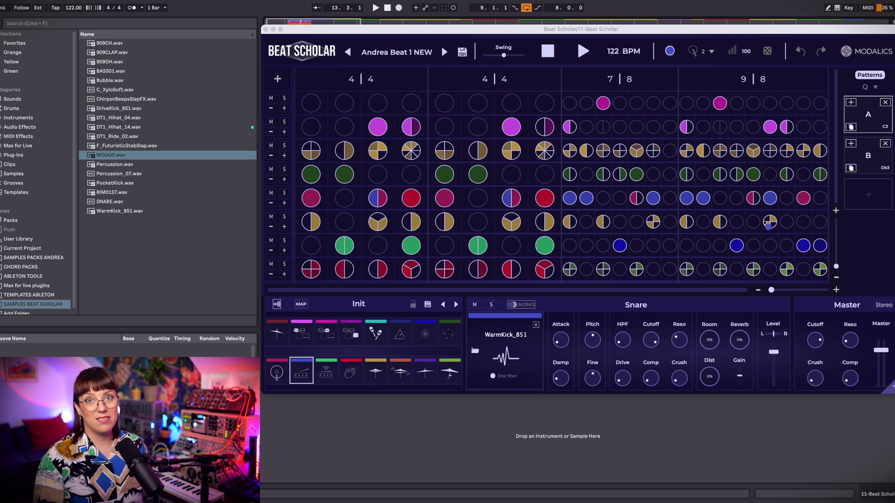
{"action": "key", "text": "space"}
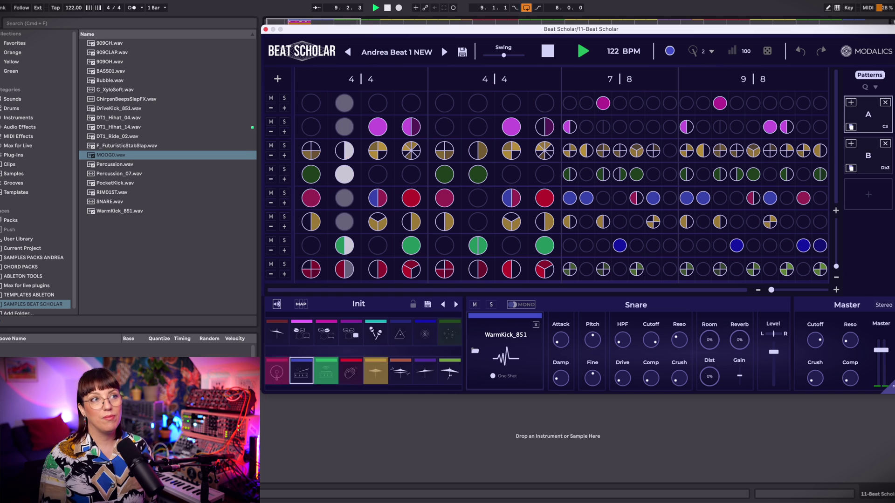